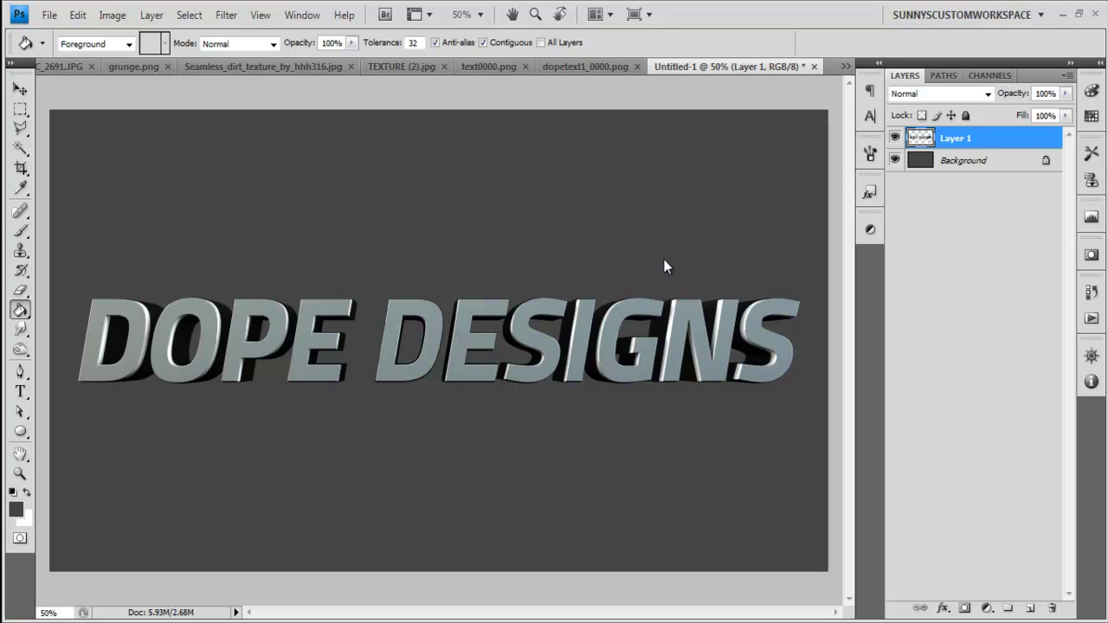
Open Layer 1's layer style and enable a black-to-white Gradient Overlay at 90° in Normal mode.
{"action": "double_click", "coordinate": [985, 143]}
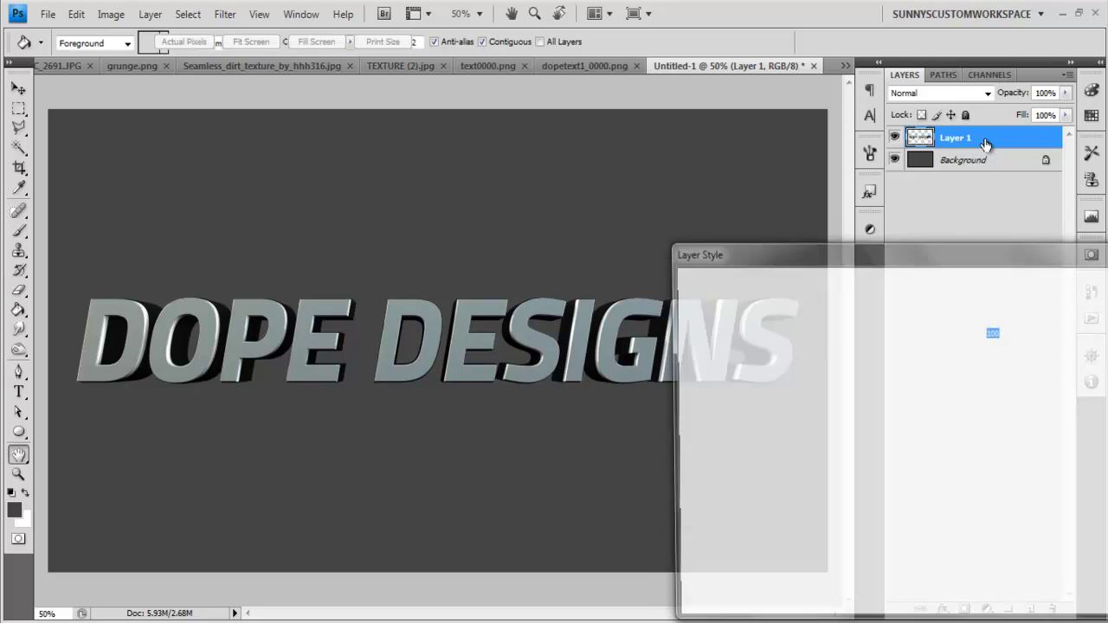
{"action": "left_click_drag", "start_coordinate": [850, 247], "coordinate": [775, 211]}
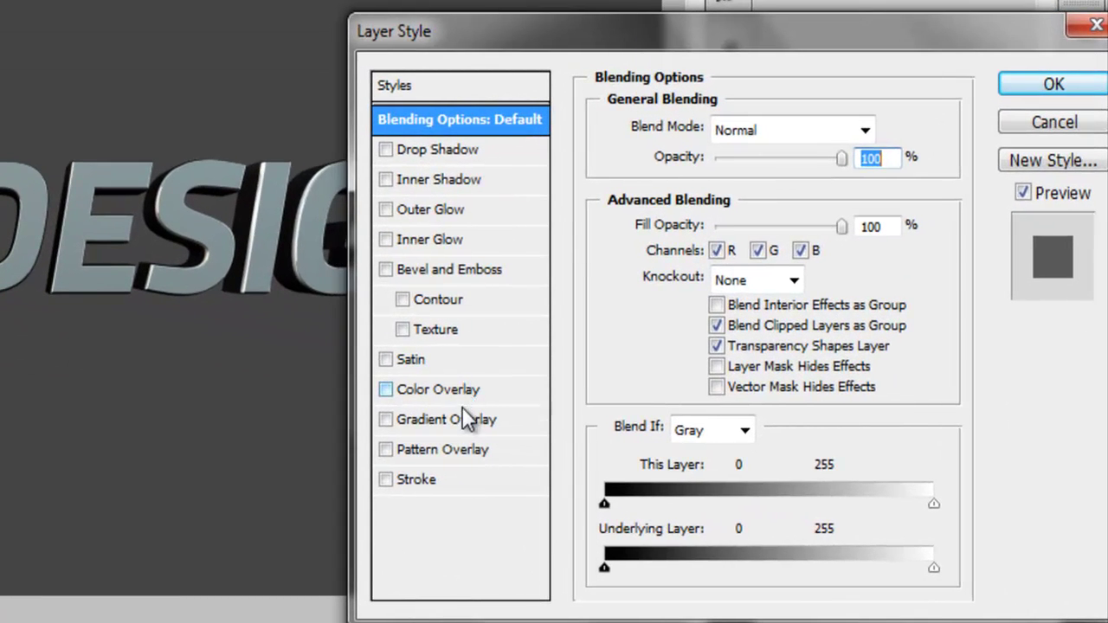
{"action": "left_click", "coordinate": [462, 419]}
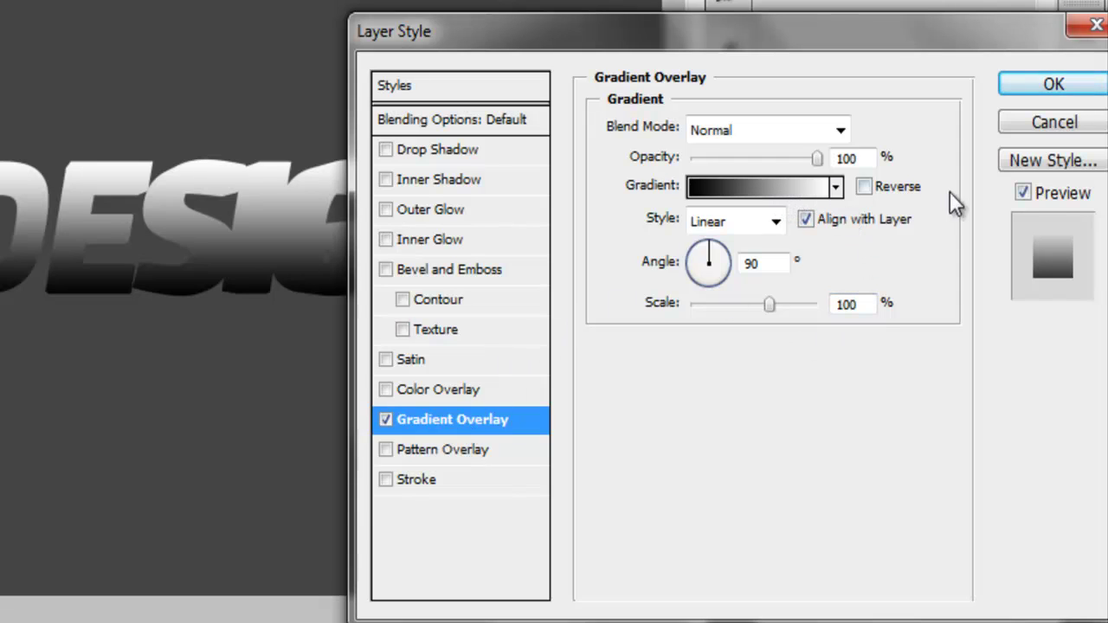
Blend the gradient overlay as Soft Light after trying Overlay, keep opacity at 100%, and apply it.
{"action": "left_click", "coordinate": [839, 130]}
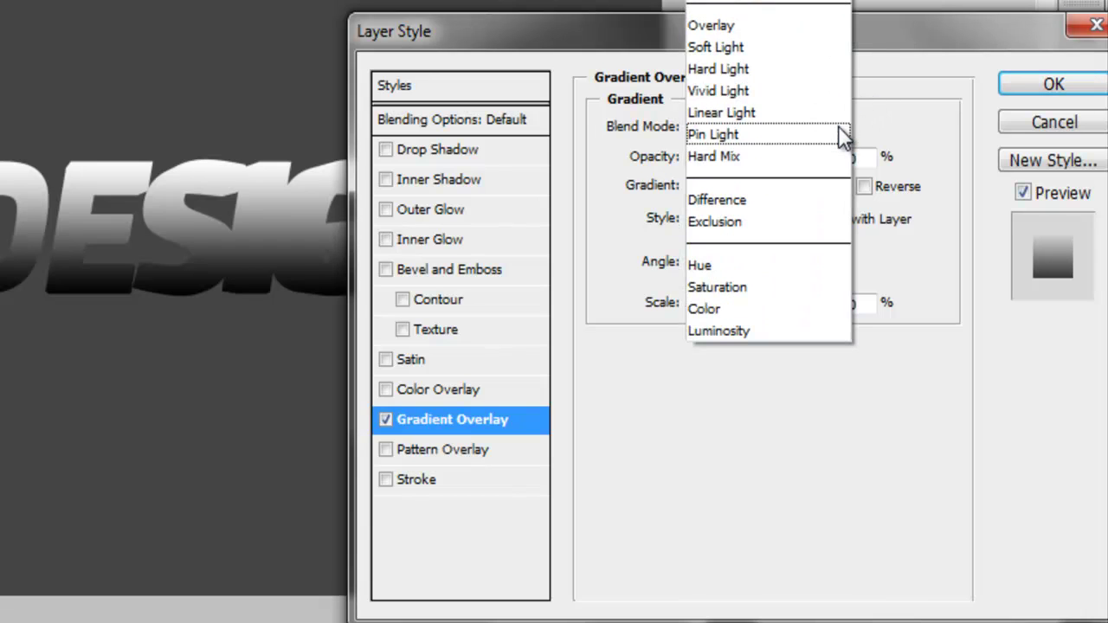
{"action": "left_click", "coordinate": [816, 30]}
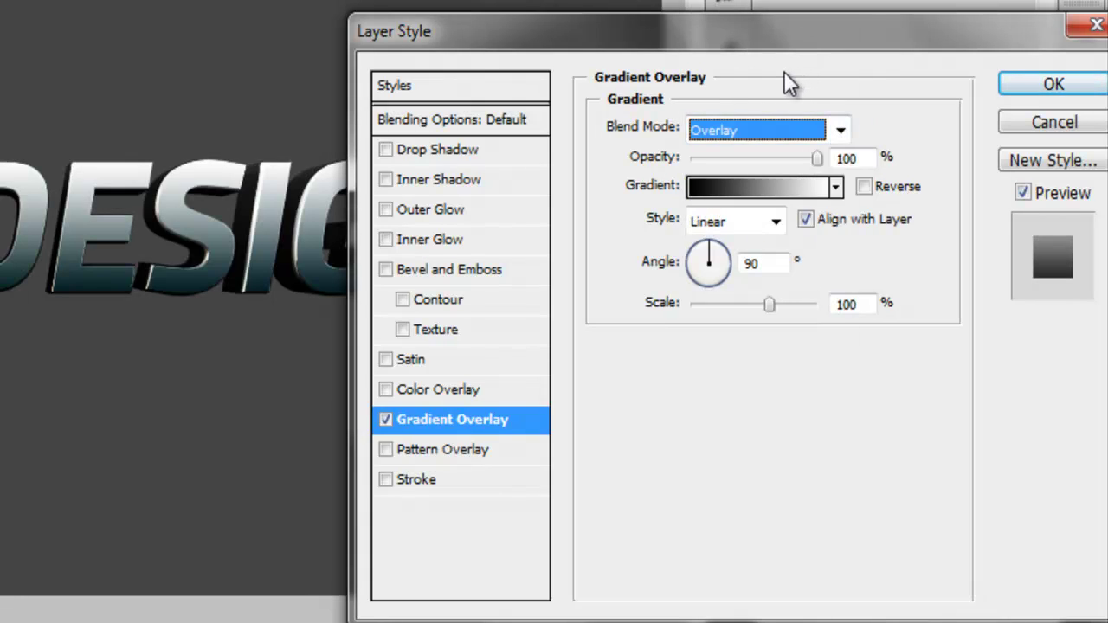
{"action": "key", "text": "Down"}
{"action": "key", "text": "Up"}
{"action": "left_click_drag", "start_coordinate": [650, 30], "coordinate": [722, 11]}
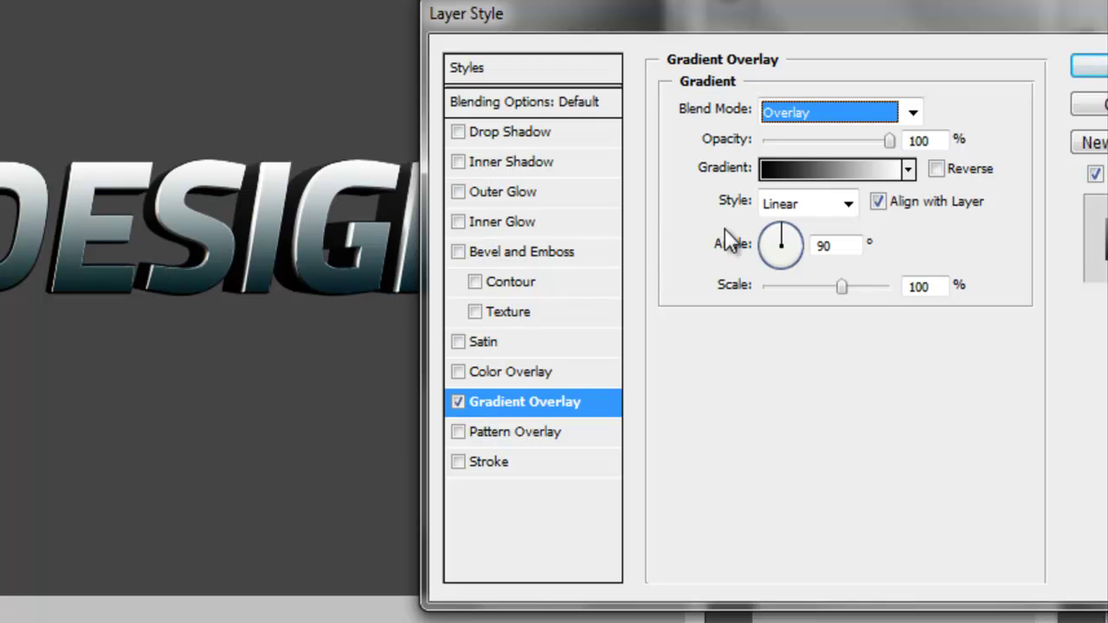
{"action": "key", "text": "Down"}
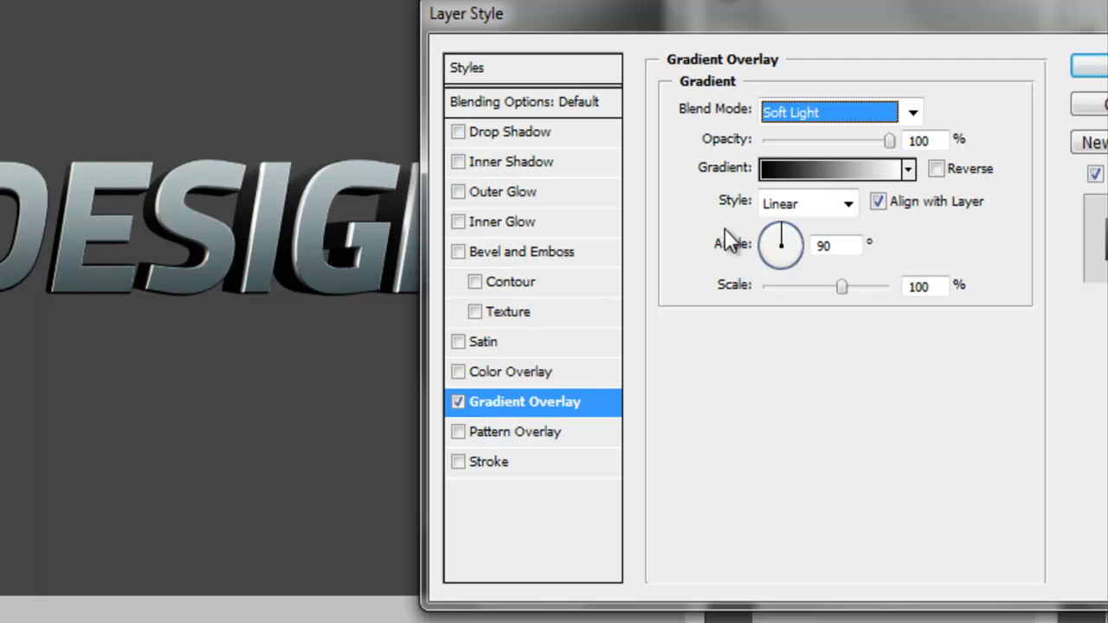
{"action": "mouse_move", "coordinate": [890, 142]}
{"action": "left_mouse_down"}
{"action": "mouse_move", "coordinate": [766, 169]}
{"action": "mouse_move", "coordinate": [898, 143]}
{"action": "mouse_move", "coordinate": [797, 145]}
{"action": "mouse_move", "coordinate": [919, 139]}
{"action": "left_mouse_up"}
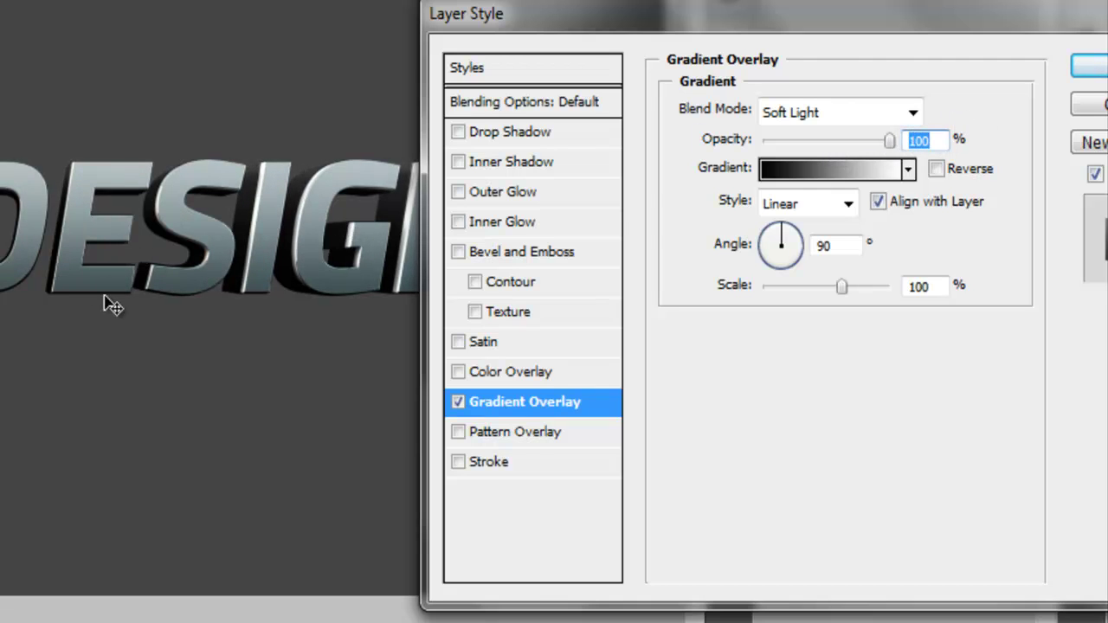
{"action": "type", "text": "50"}
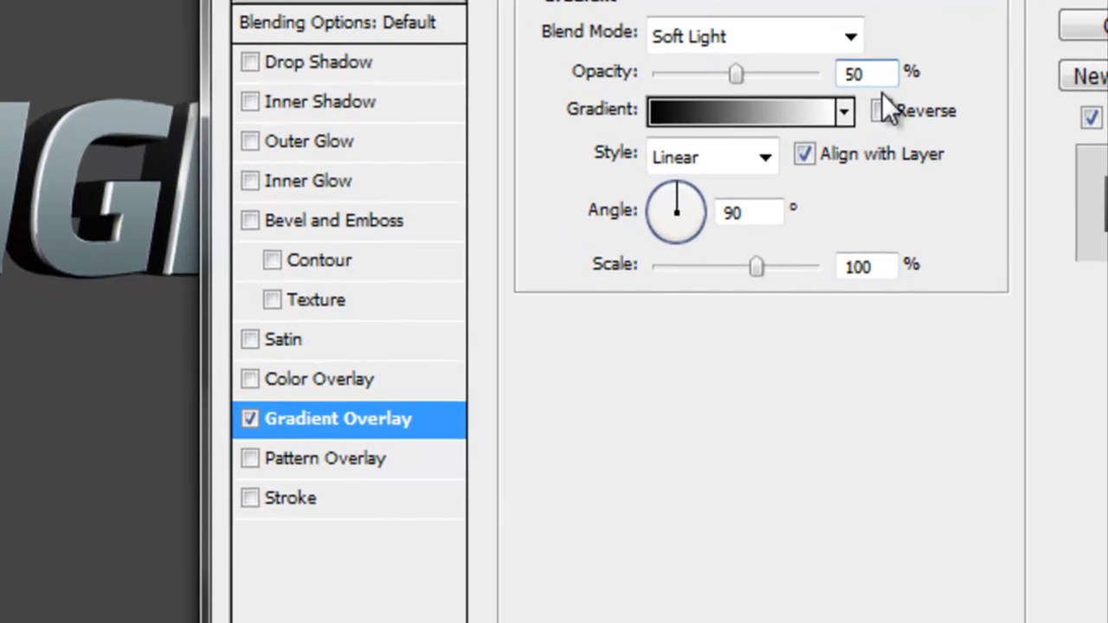
{"action": "key", "text": "BackSpace"}
{"action": "key", "text": "BackSpace"}
{"action": "type", "text": "100"}
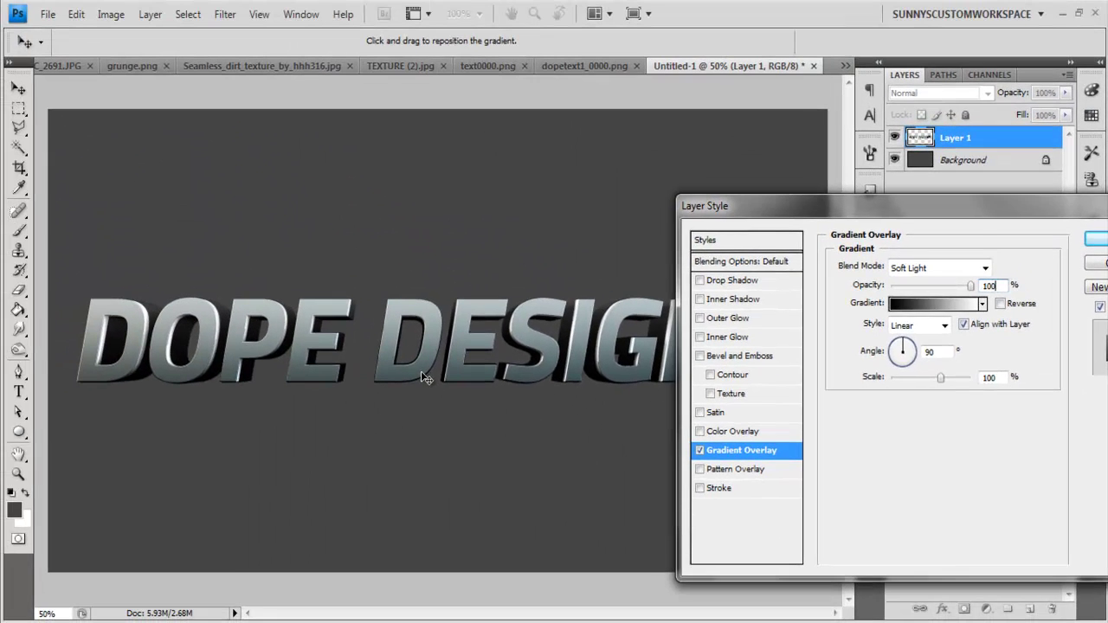
{"action": "key", "text": "Return"}
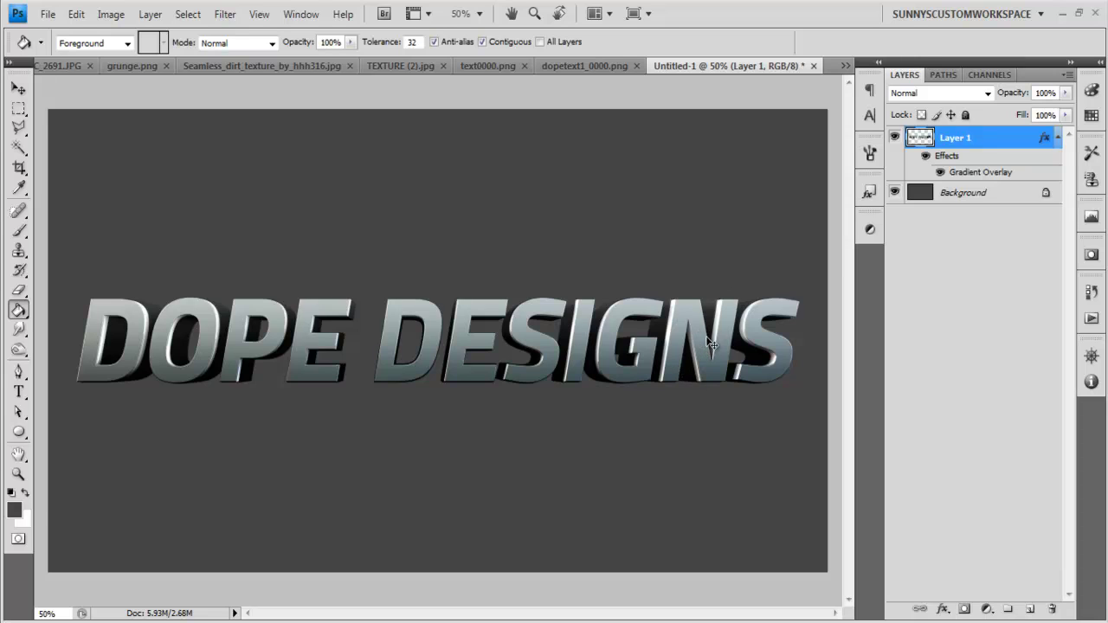
Load Layer 1's lettering as a selection and create a new empty Layer 2 above it.
{"action": "left_click", "coordinate": [924, 144], "text": "ctrl"}
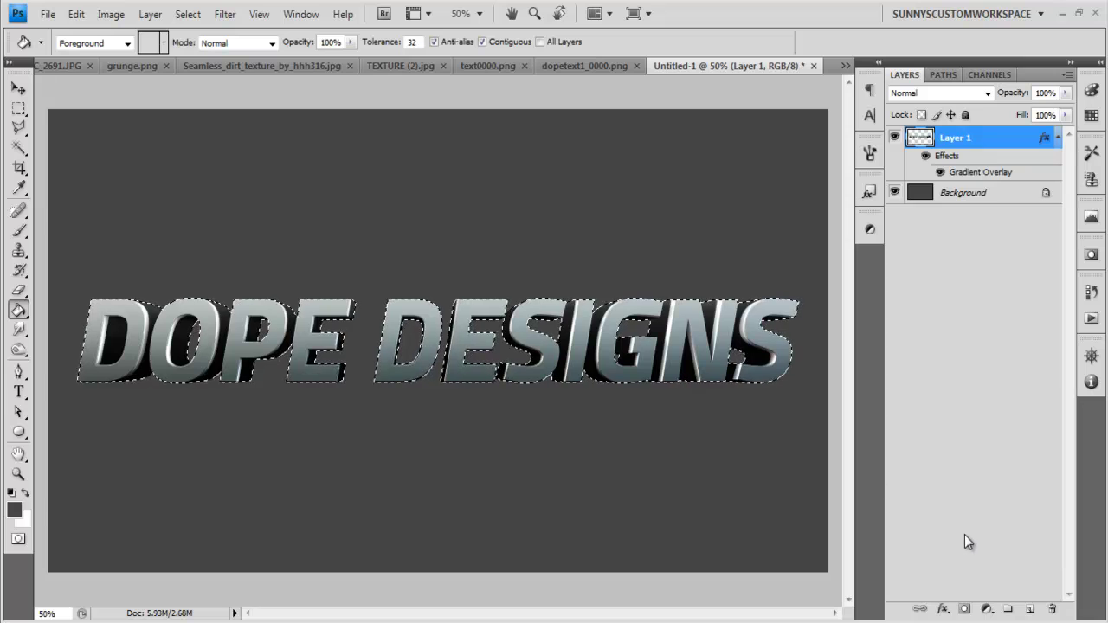
{"action": "left_click", "coordinate": [1030, 608]}
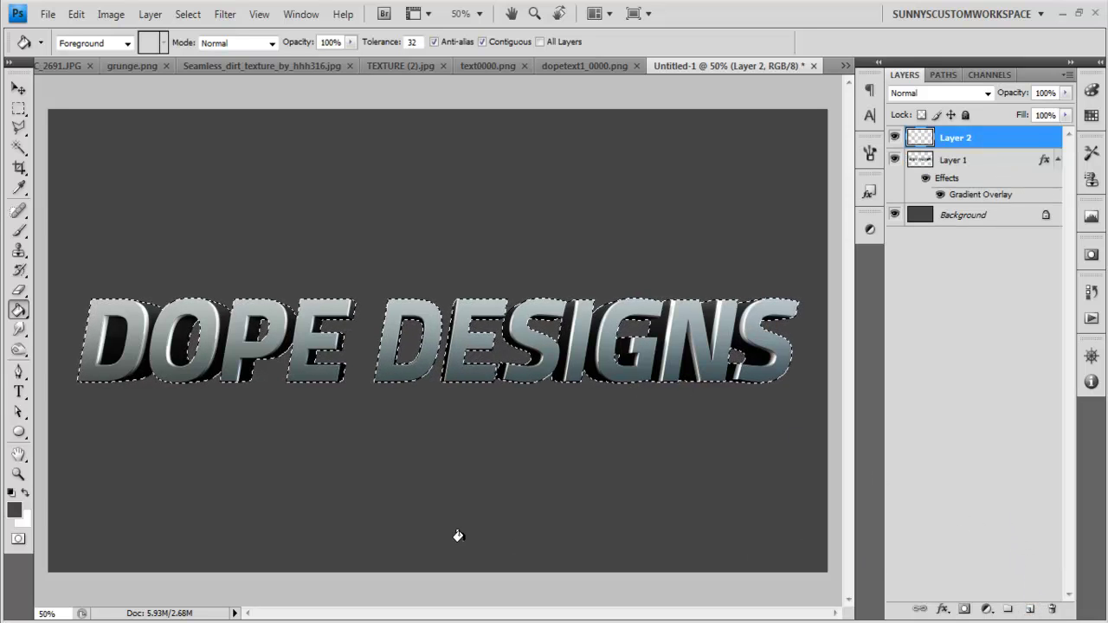
Set the foreground colour to black (000000).
{"action": "left_click", "coordinate": [14, 510]}
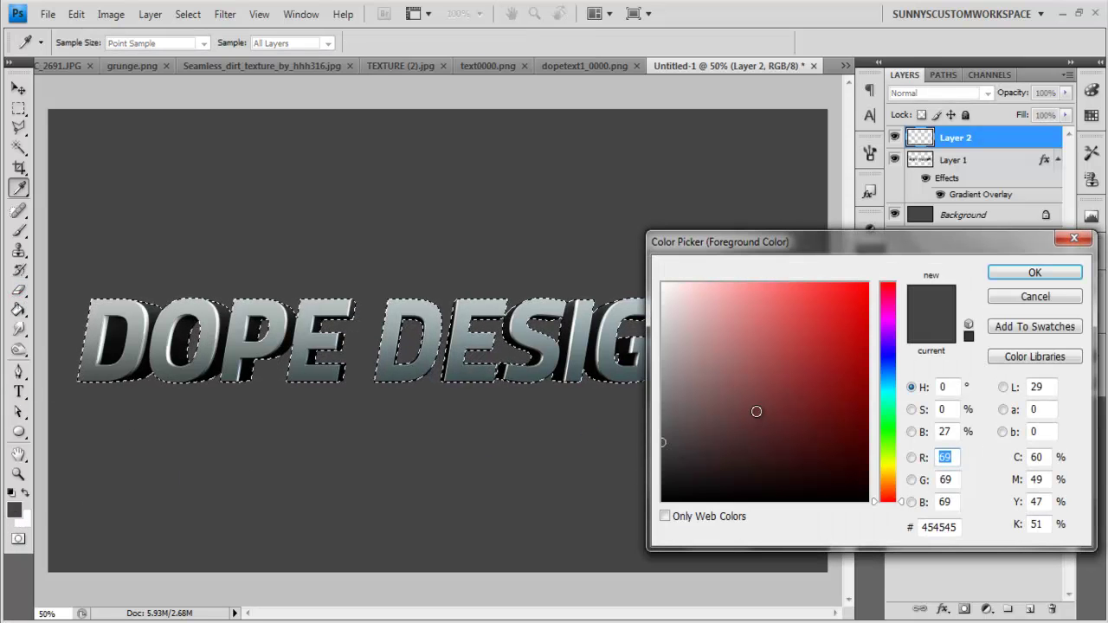
{"action": "left_click_drag", "start_coordinate": [751, 407], "coordinate": [642, 526]}
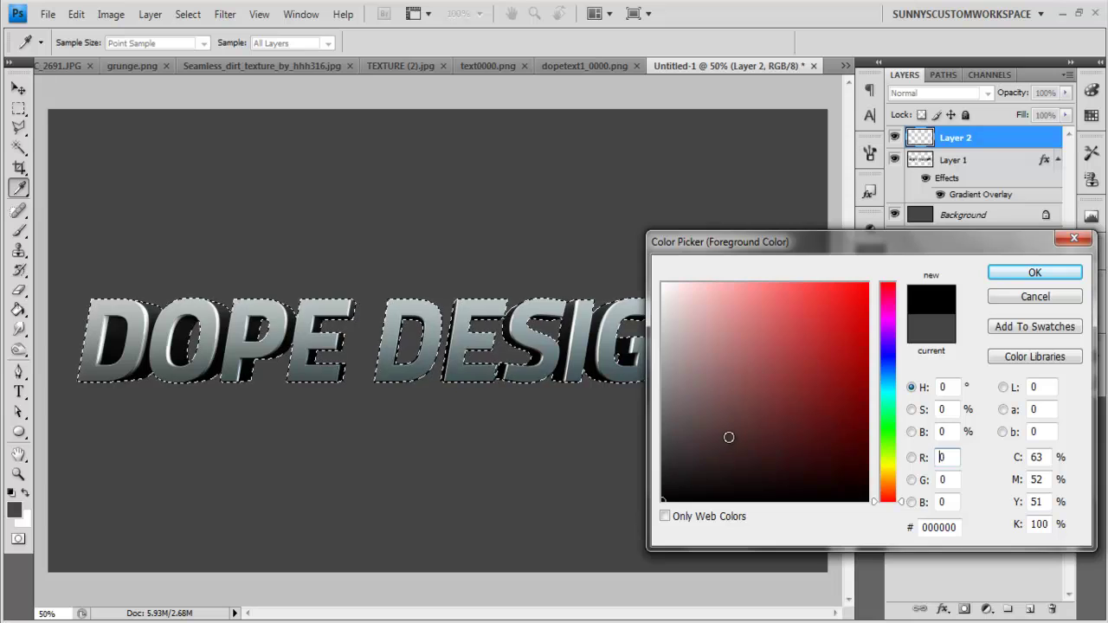
{"action": "left_click_drag", "start_coordinate": [734, 438], "coordinate": [602, 248]}
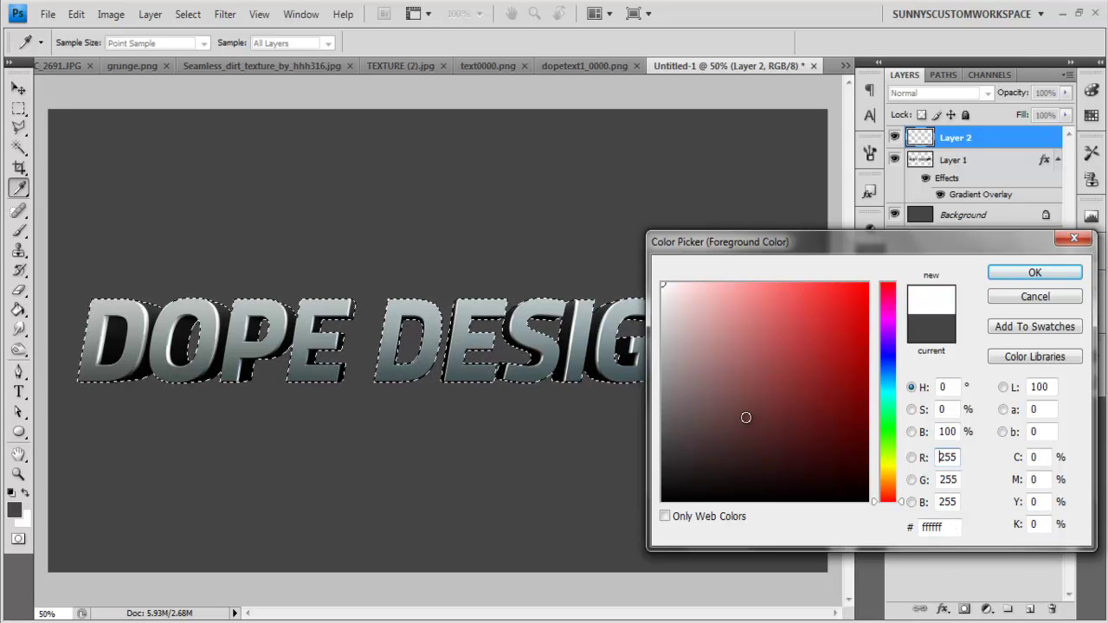
{"action": "left_click_drag", "start_coordinate": [746, 417], "coordinate": [599, 554]}
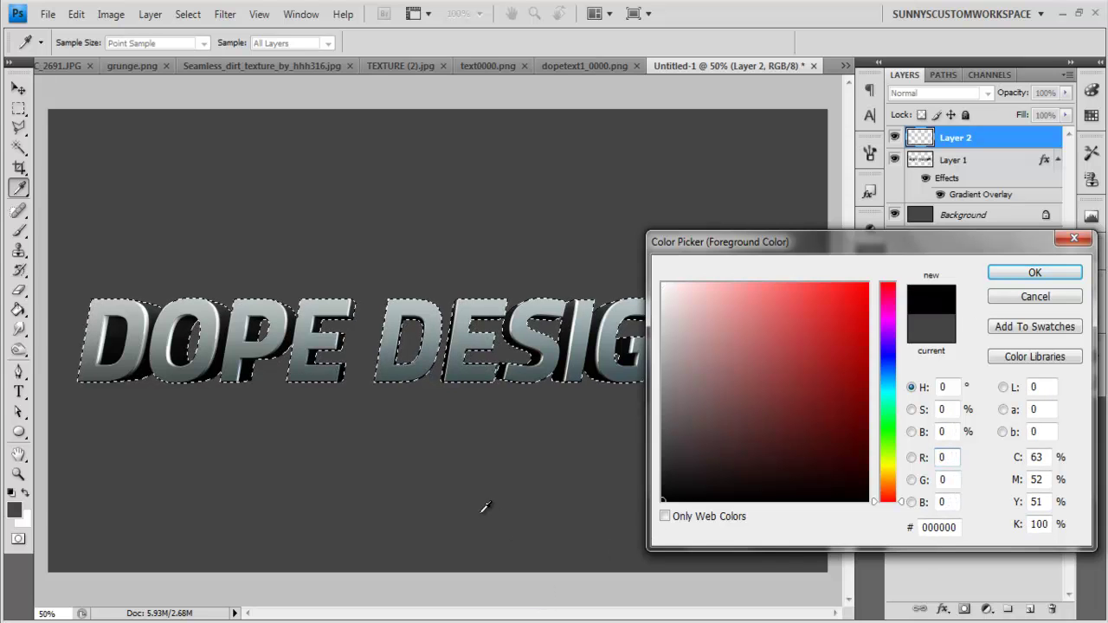
{"action": "key", "text": "Return"}
Paint Bucket-fill the lettering selection on Layer 2 with black, then deselect.
{"action": "key", "text": "g"}
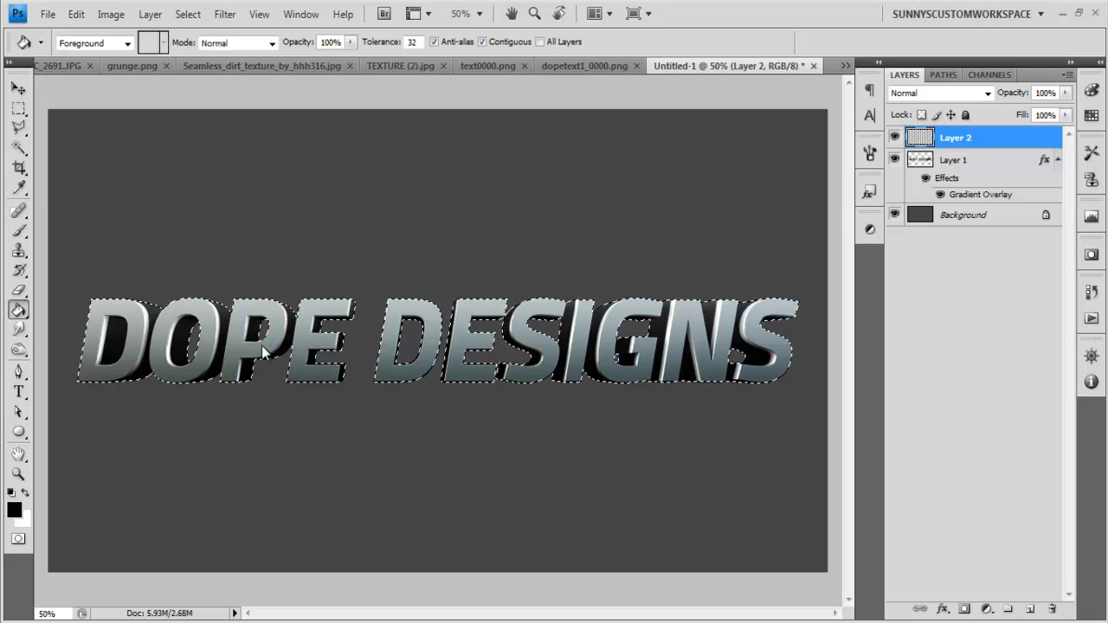
{"action": "left_click", "coordinate": [256, 341]}
{"action": "left_click", "coordinate": [19, 110]}
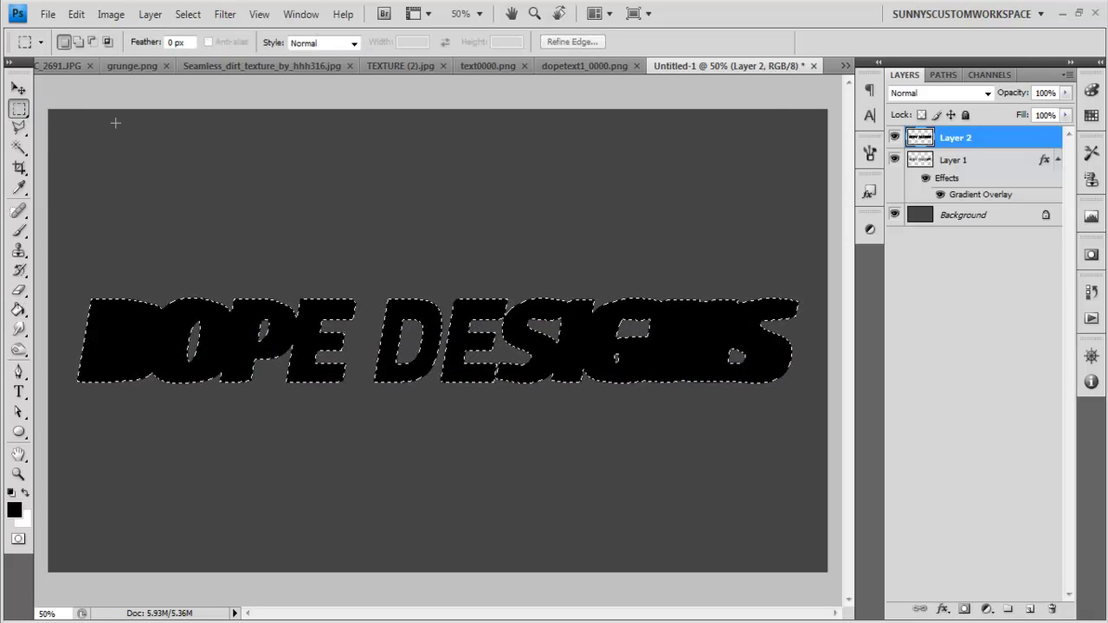
{"action": "key", "text": "ctrl+d"}
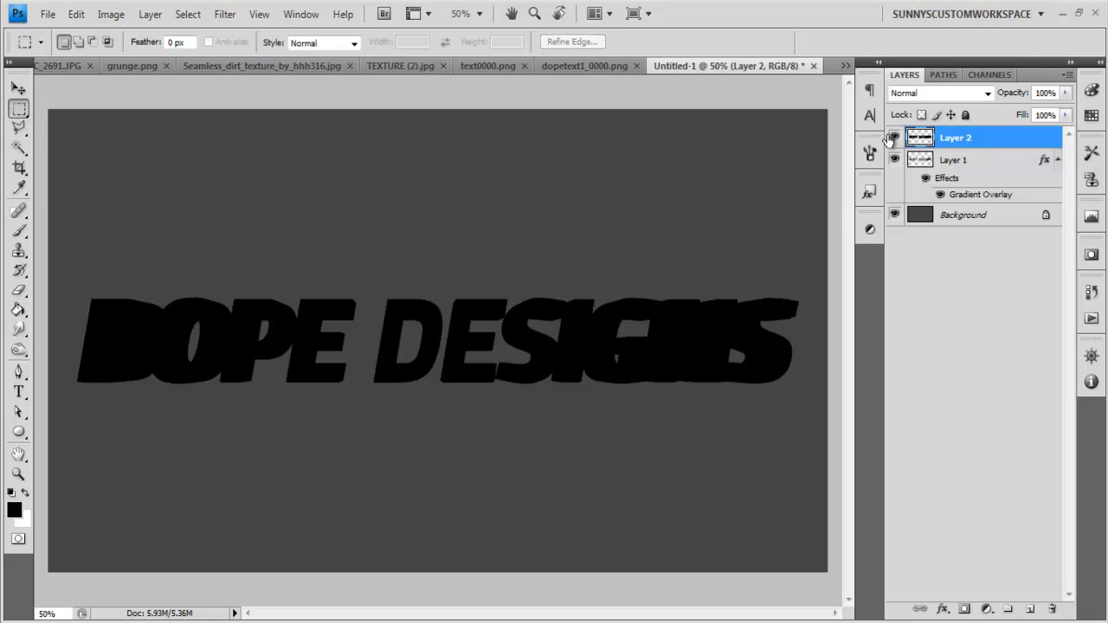
Preview Layer 2 in Overlay, Dissolve, Linear Dodge, Pin Light and Hard Mix blend modes.
{"action": "left_click", "coordinate": [935, 95]}
{"action": "left_click", "coordinate": [935, 311]}
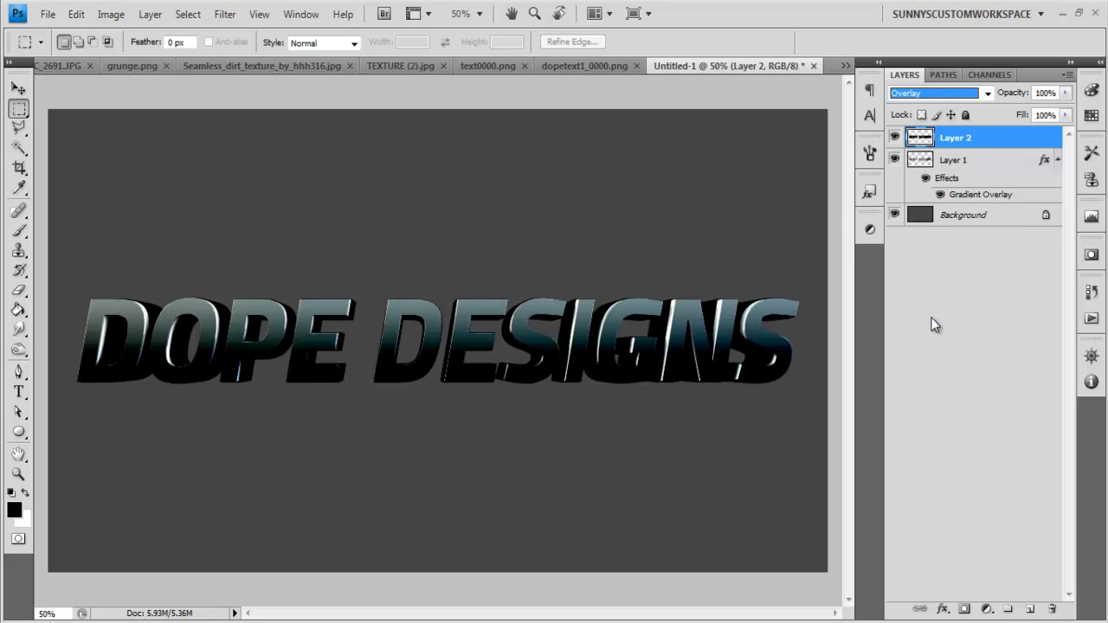
{"action": "key", "text": "Down"}
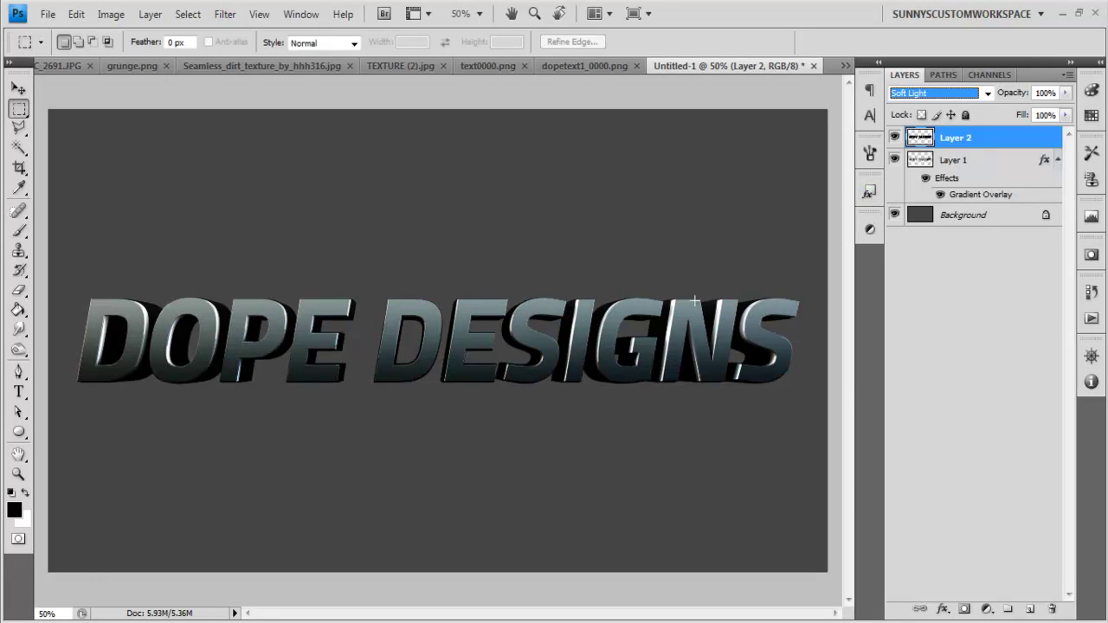
{"action": "left_click", "coordinate": [922, 94]}
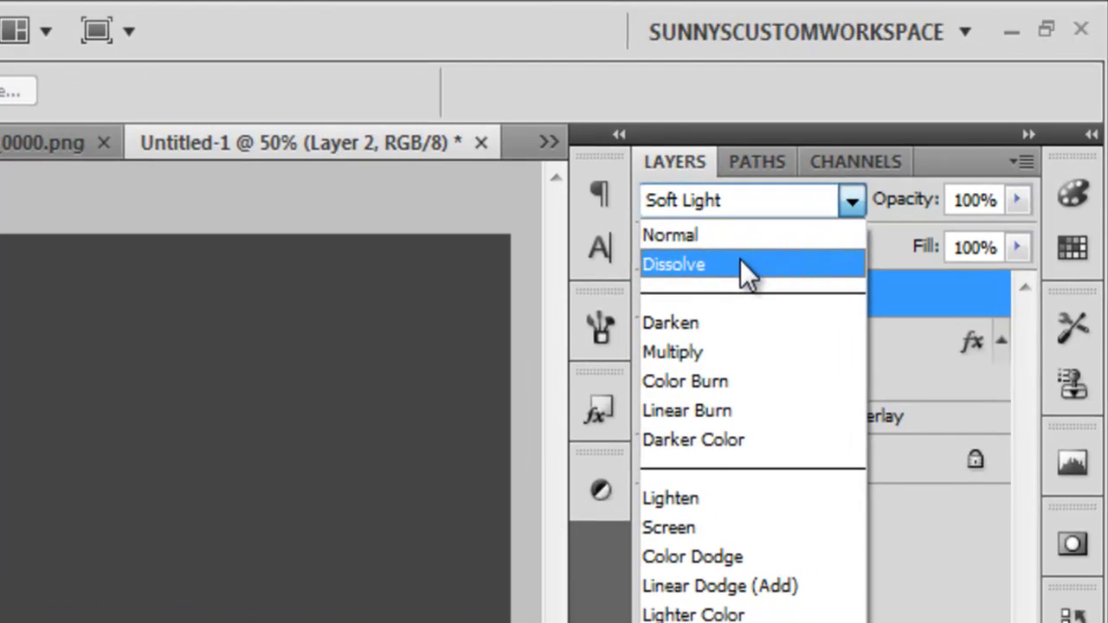
{"action": "left_click", "coordinate": [915, 139]}
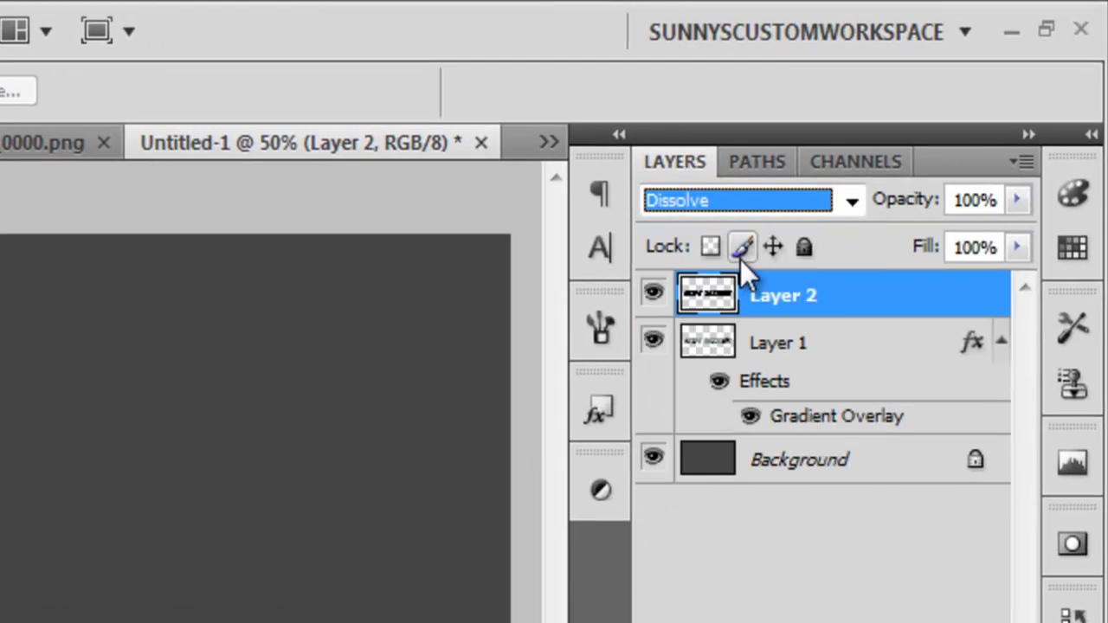
{"action": "key", "text": "Down"}
{"action": "key", "text": "Down"}
{"action": "key", "text": "Down"}
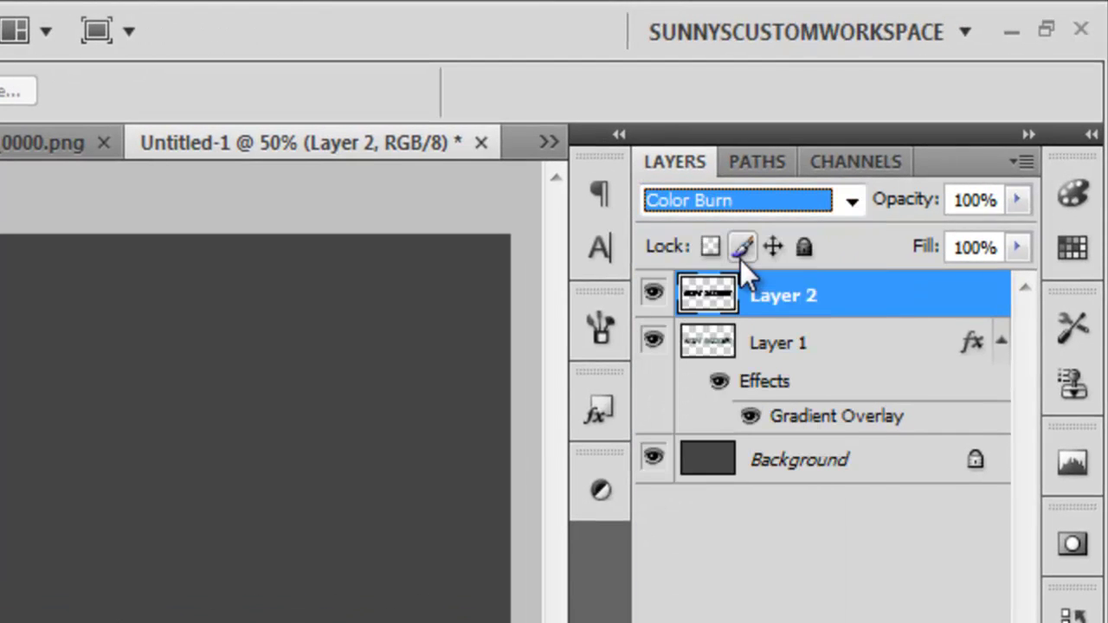
{"action": "key", "text": "Down"}
{"action": "key", "text": "Down"}
{"action": "key", "text": "Down"}
{"action": "key", "text": "Down"}
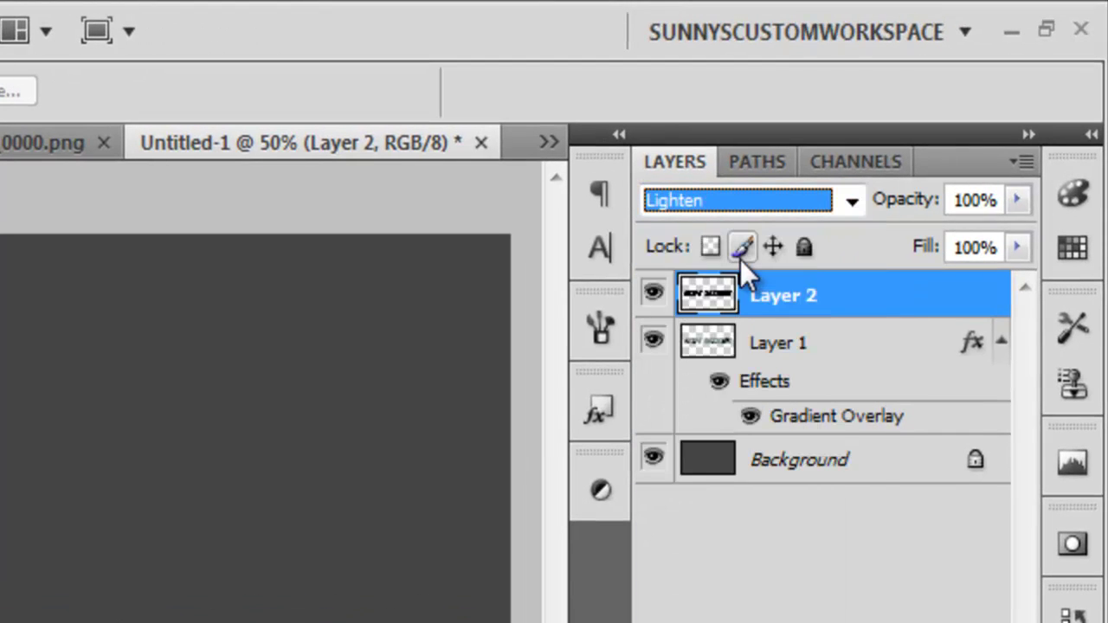
{"action": "key", "text": "Down"}
{"action": "key", "text": "Down"}
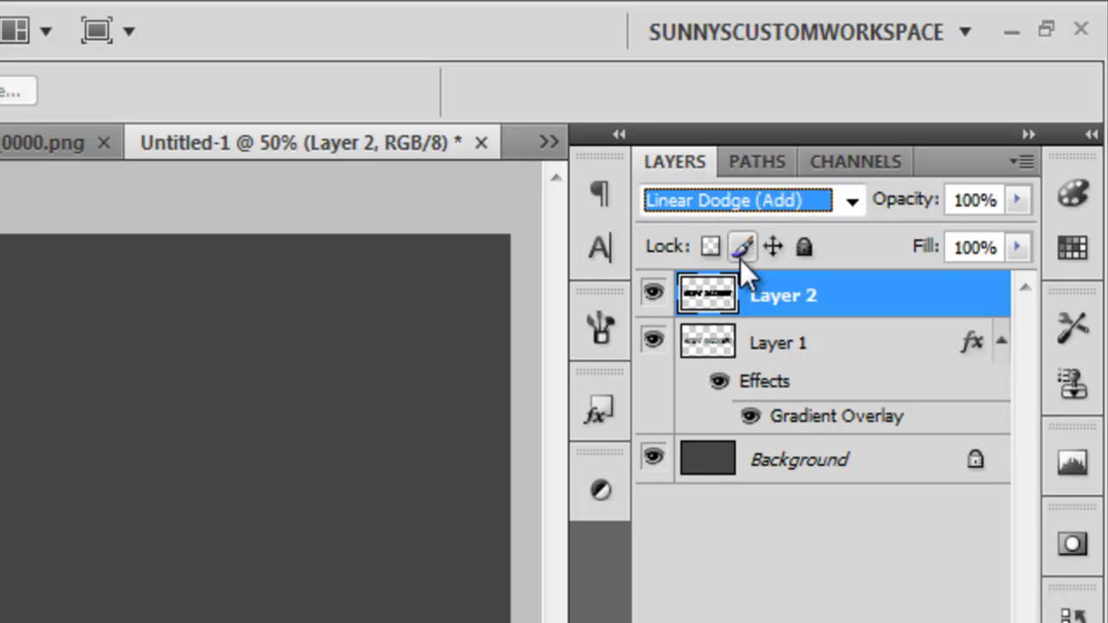
{"action": "key", "text": "Down"}
{"action": "key", "text": "Down"}
{"action": "key", "text": "Down"}
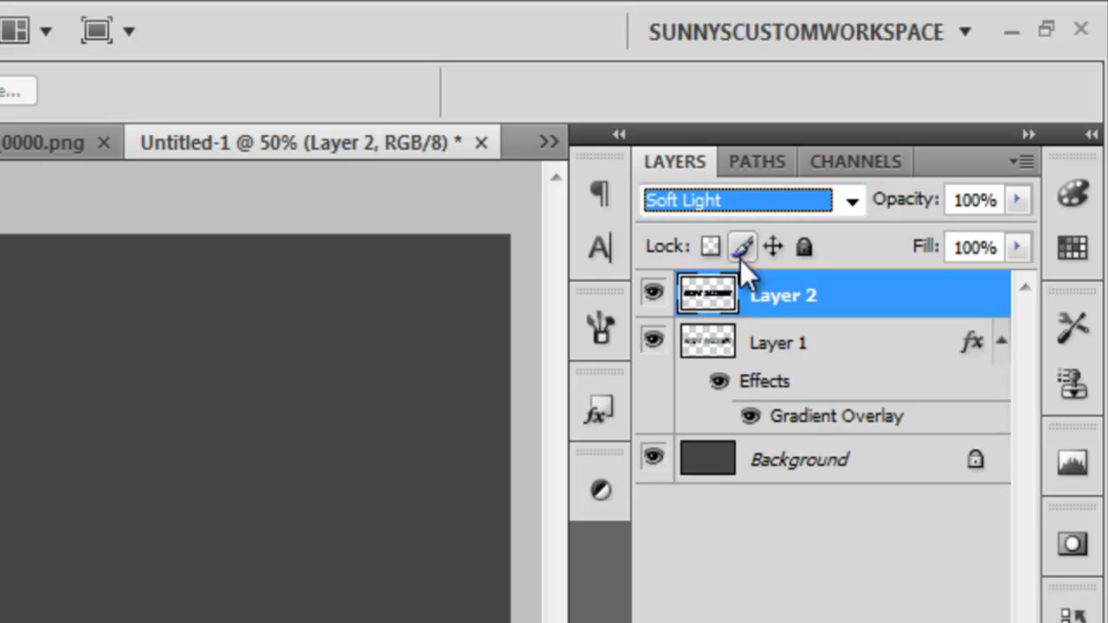
{"action": "key", "text": "Down"}
{"action": "key", "text": "Down"}
{"action": "key", "text": "Down"}
{"action": "key", "text": "Down"}
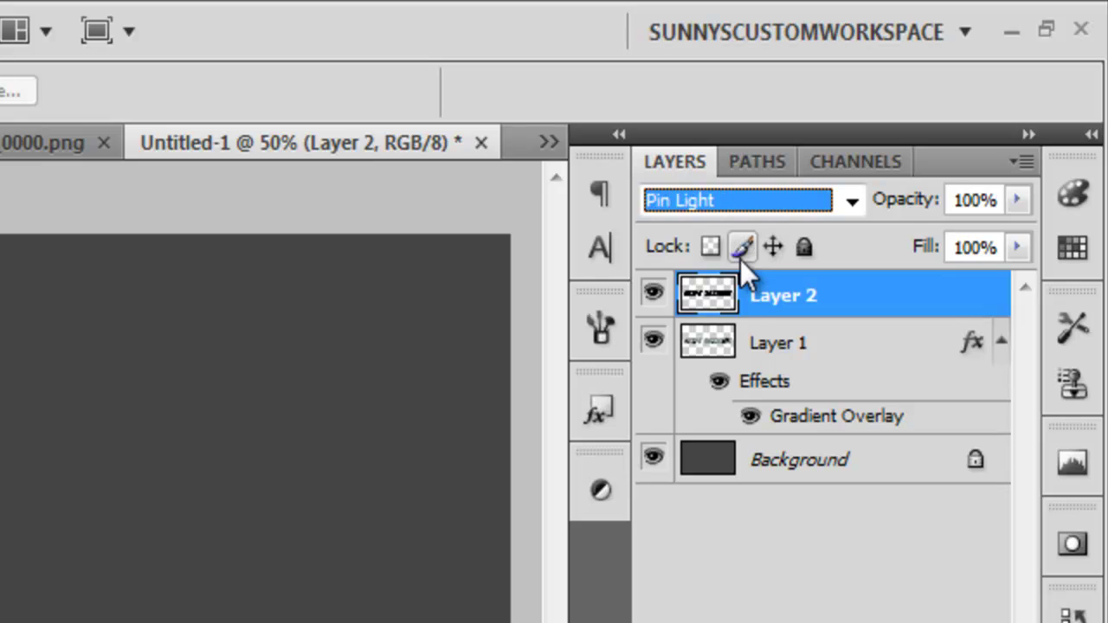
{"action": "key", "text": "Down"}
{"action": "key", "text": "Down"}
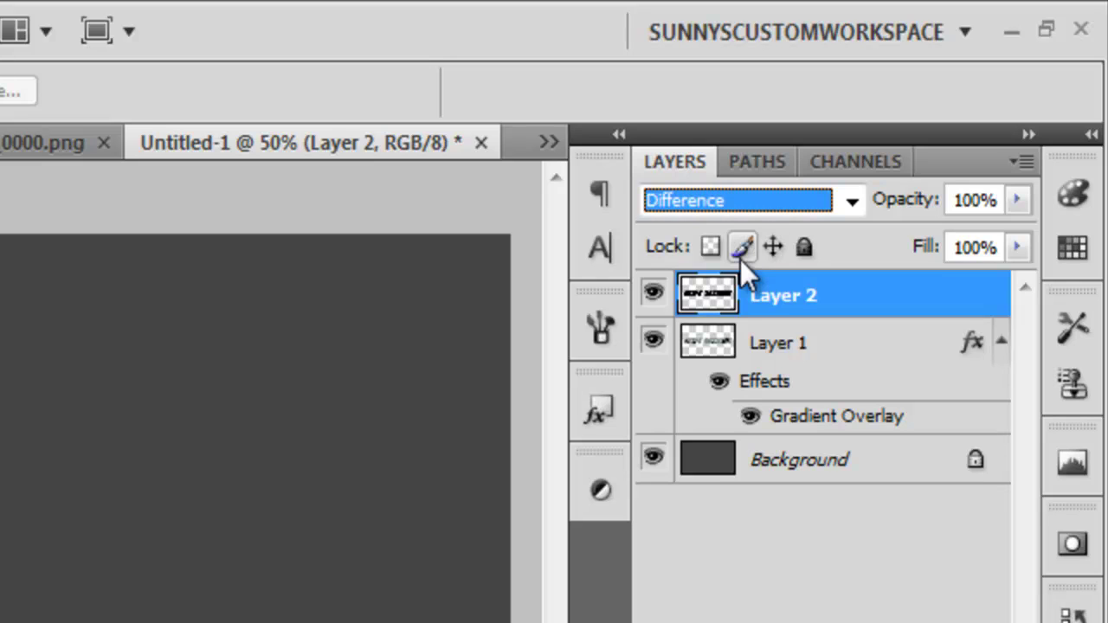
{"action": "key", "text": "Up"}
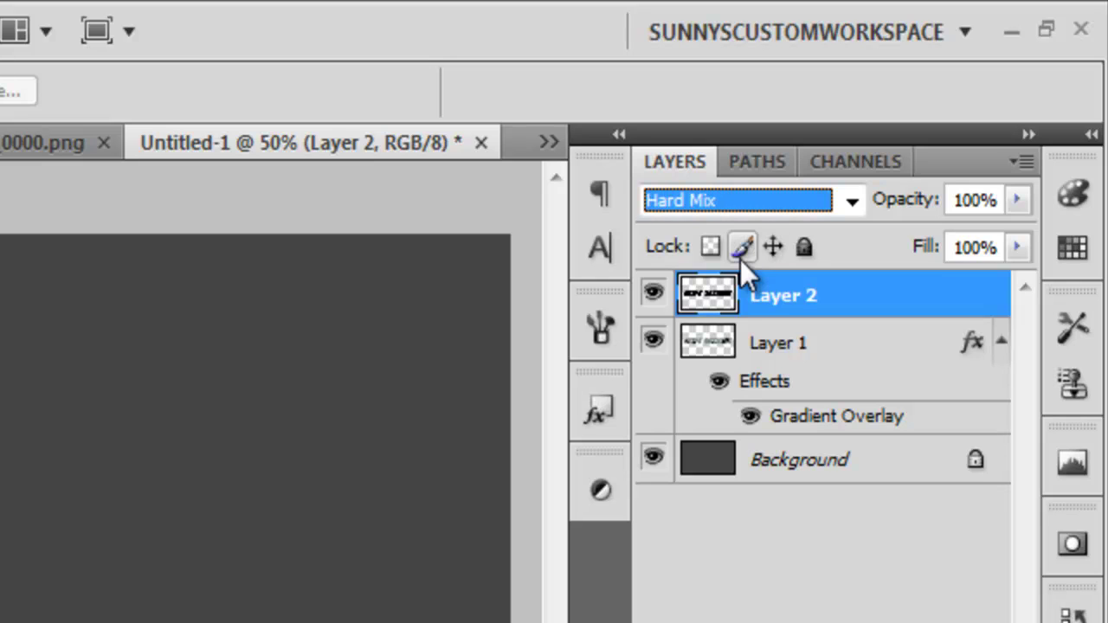
Try Linear Dodge (Add) and Overlay again, then settle Layer 2 on Soft Light.
{"action": "left_click", "coordinate": [726, 202]}
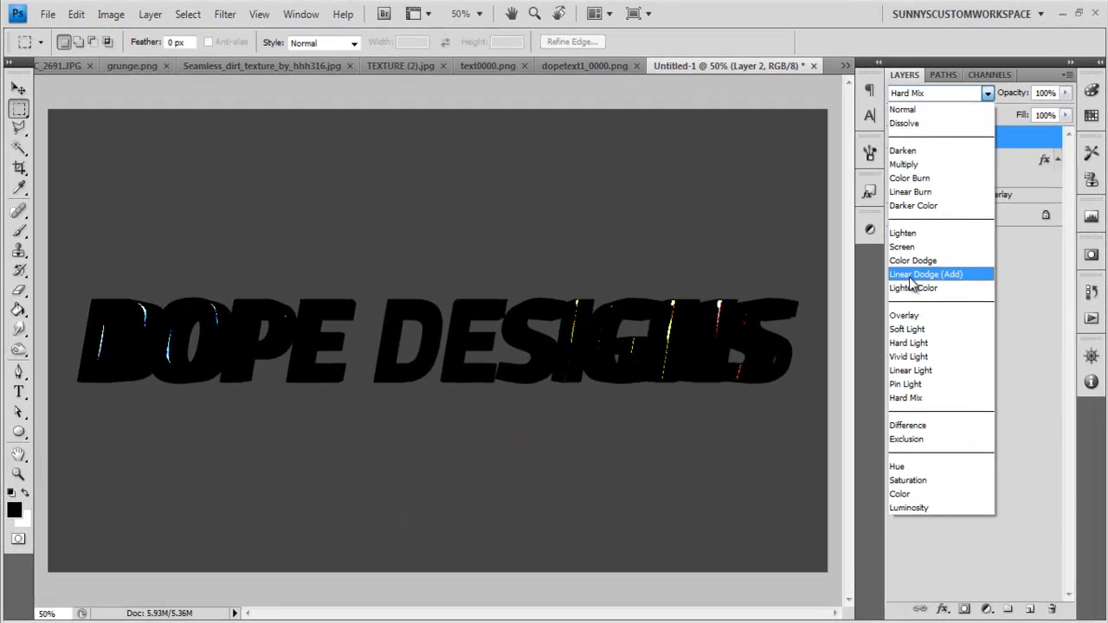
{"action": "left_click", "coordinate": [709, 562]}
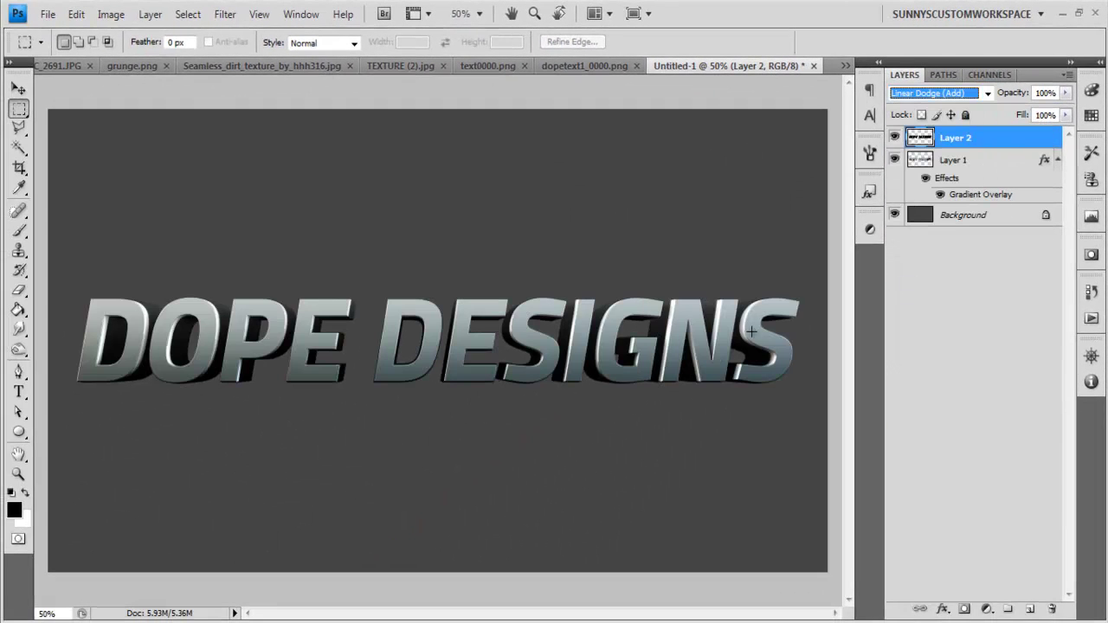
{"action": "left_click", "coordinate": [931, 96]}
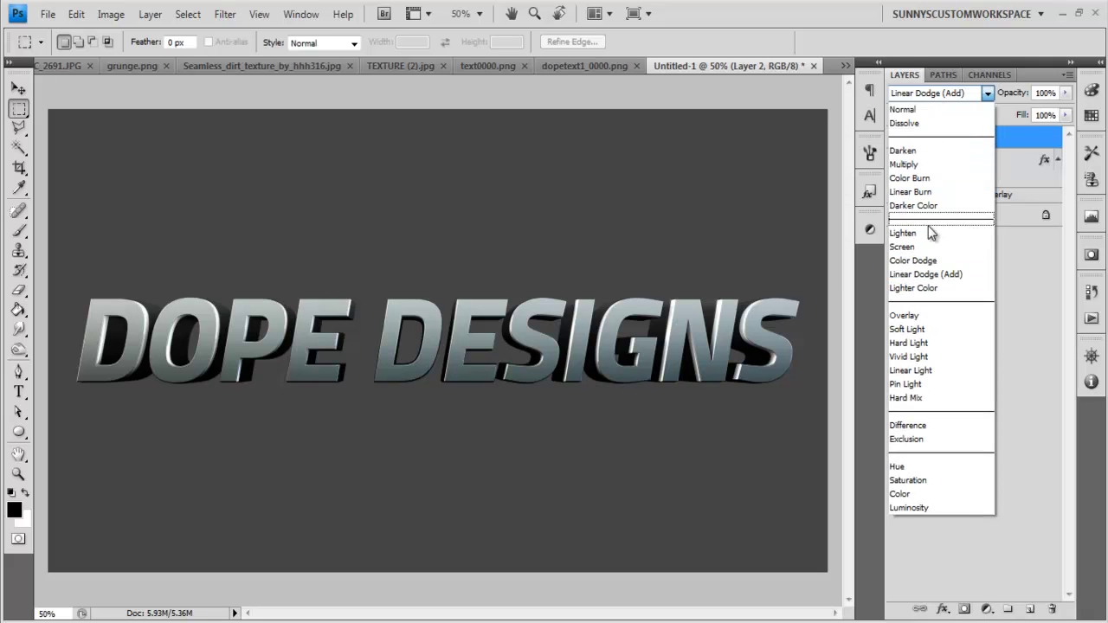
{"action": "left_click", "coordinate": [931, 318]}
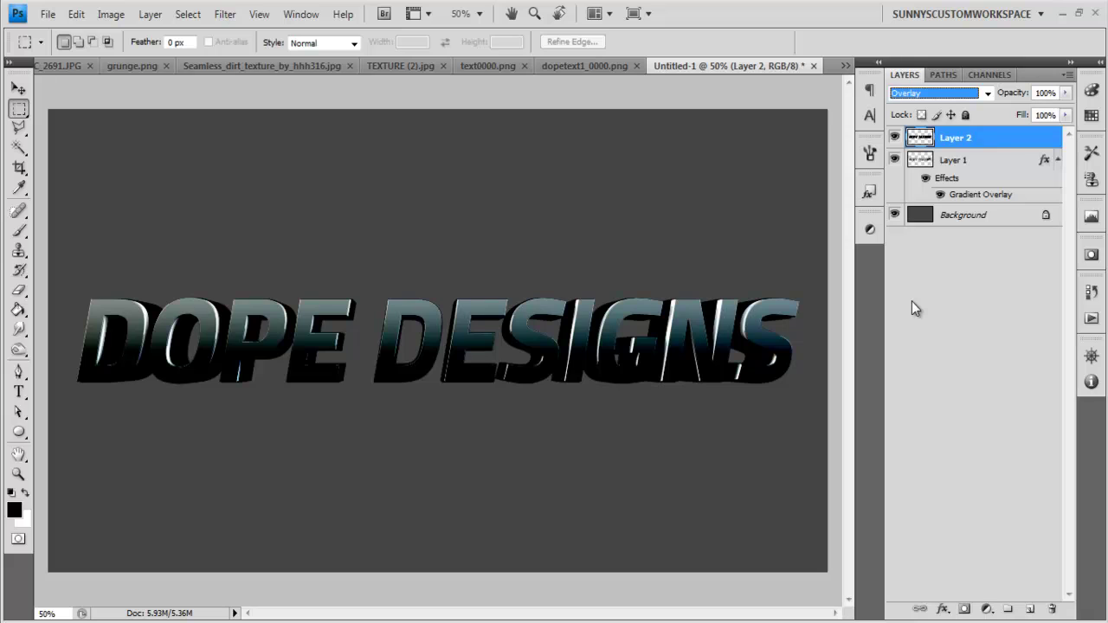
{"action": "key", "text": "Down"}
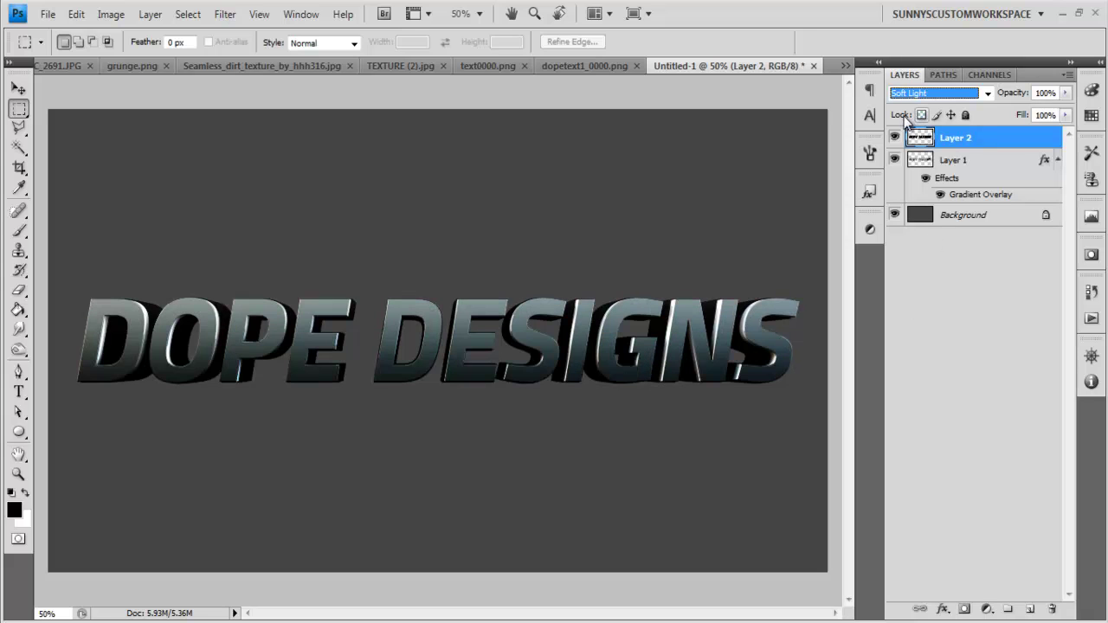
{"action": "left_click", "coordinate": [636, 241]}
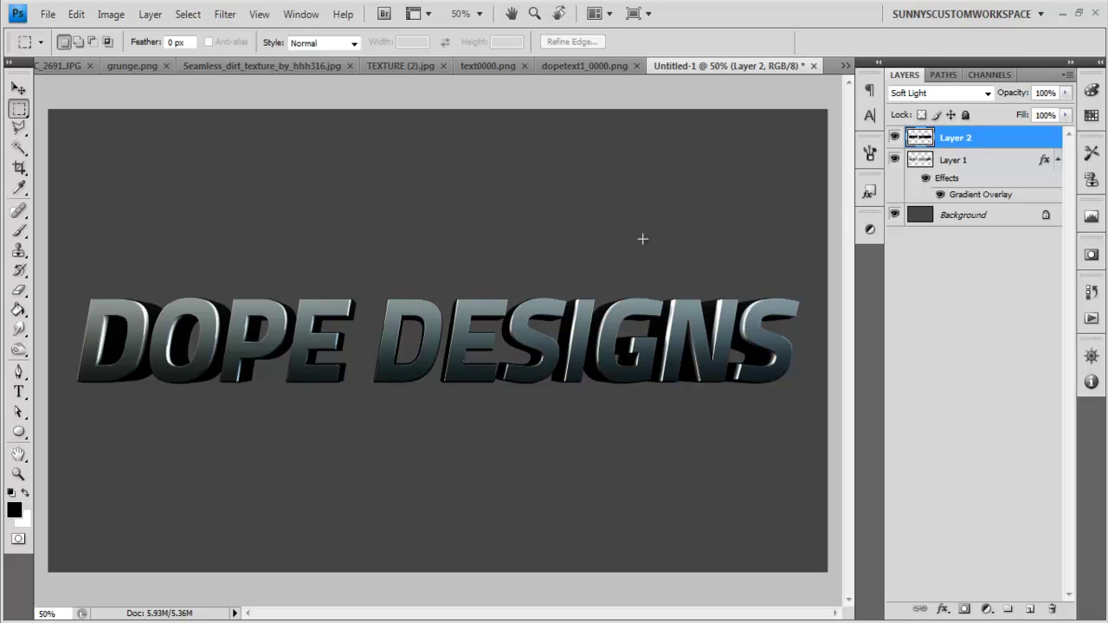
Compare Layer 2 hidden and shown, and lower its opacity to 25%.
{"action": "left_click", "coordinate": [897, 140]}
{"action": "left_click", "coordinate": [898, 141]}
{"action": "left_click", "coordinate": [898, 140]}
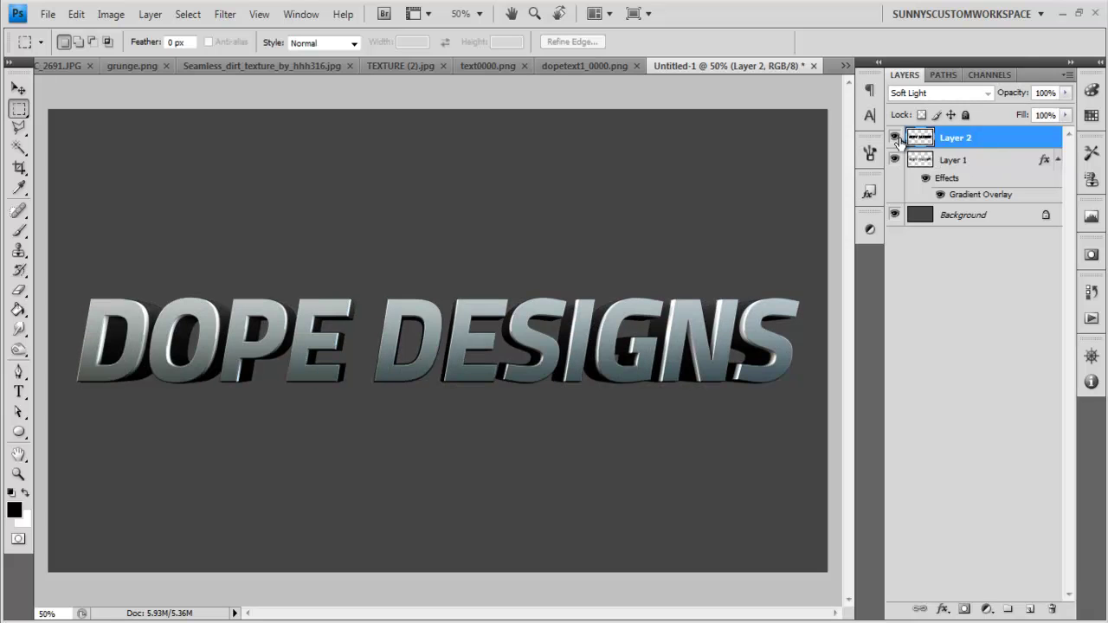
{"action": "left_click", "coordinate": [898, 140]}
{"action": "left_click", "coordinate": [1039, 97]}
{"action": "type", "text": "50"}
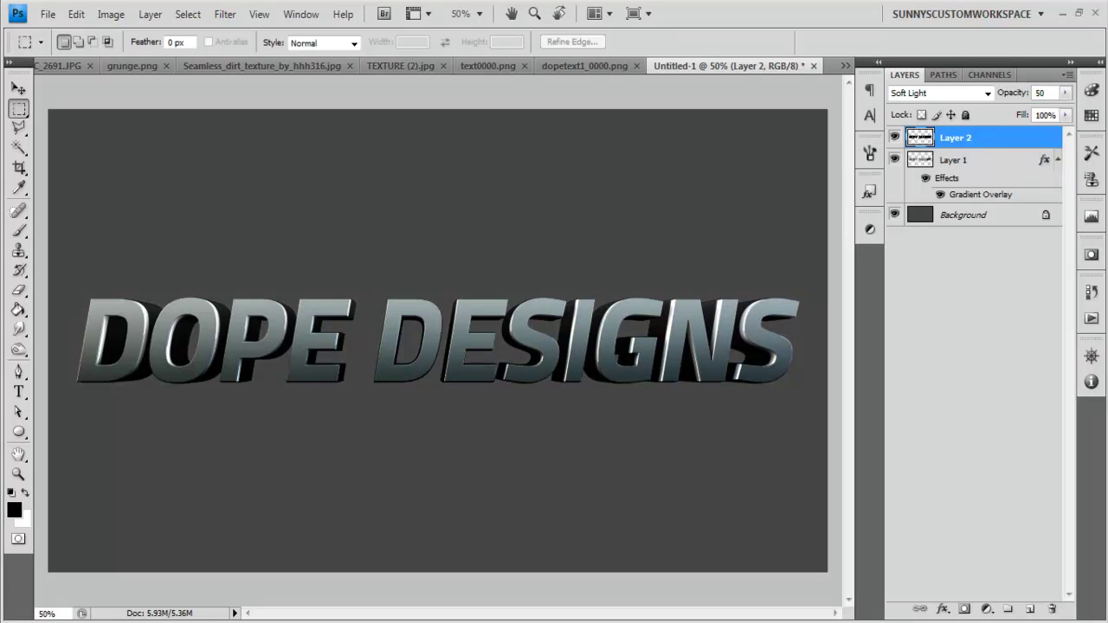
{"action": "key", "text": "BackSpace"}
{"action": "type", "text": "25"}
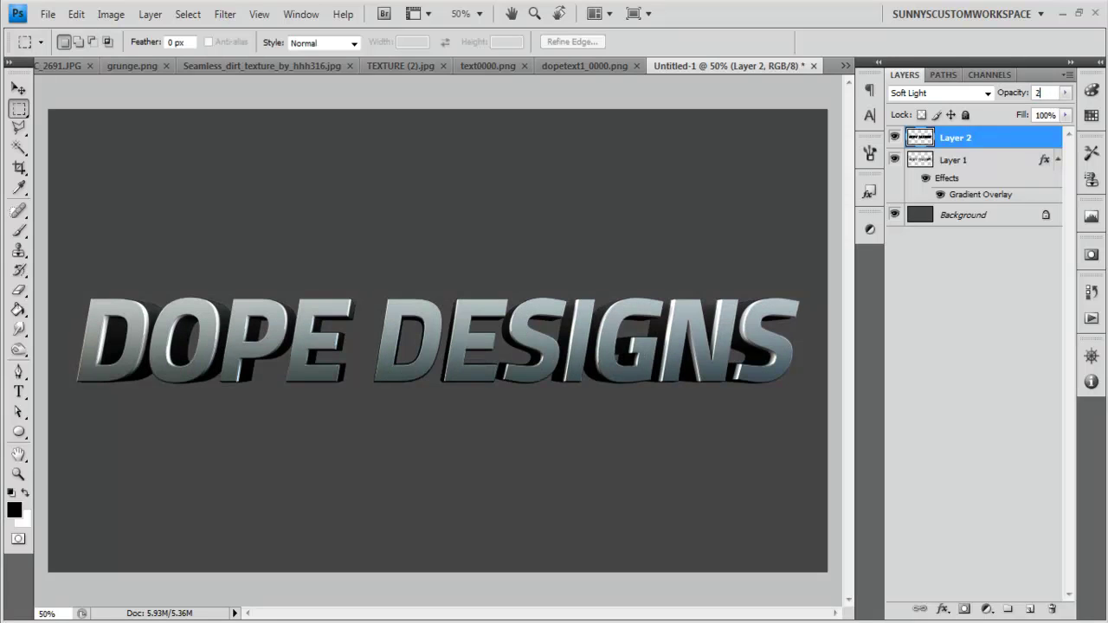
{"action": "left_click", "coordinate": [894, 137]}
{"action": "left_click", "coordinate": [894, 137]}
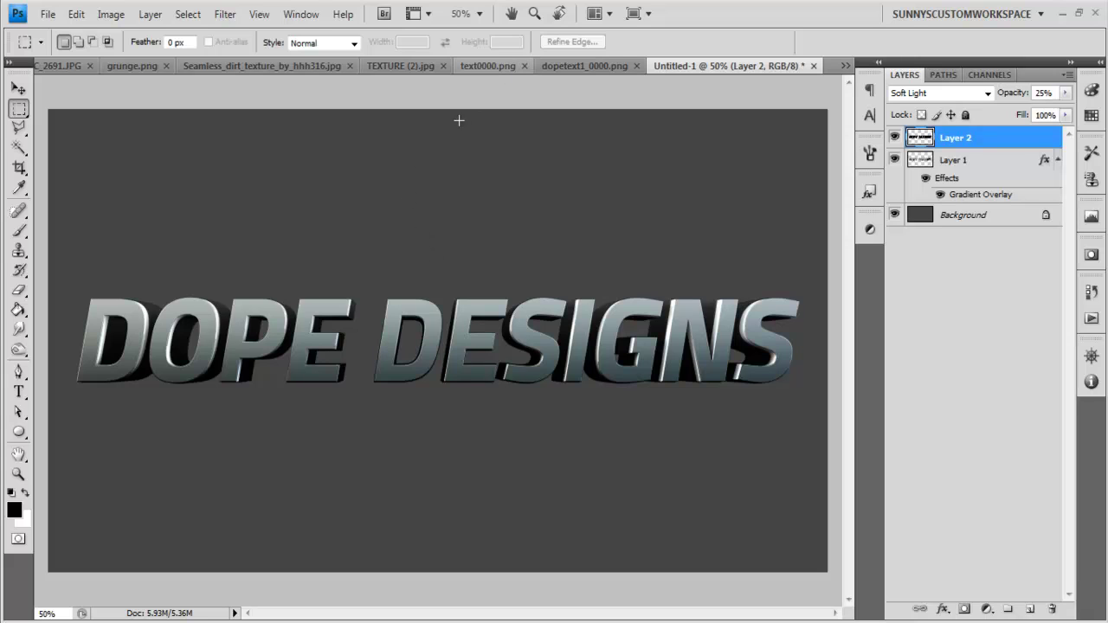
Cut the whole TEXTURE (2).jpg image and bring it into the Untitled-1 DOPE DESIGNS document.
{"action": "left_click", "coordinate": [405, 72]}
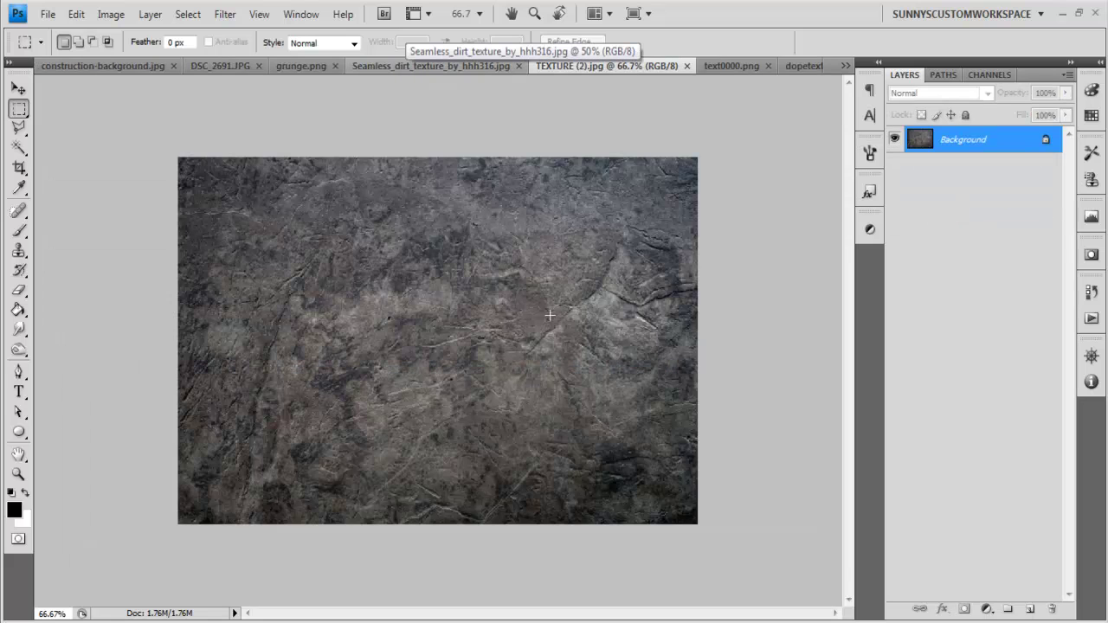
{"action": "key", "text": "ctrl+a"}
{"action": "key", "text": "Delete"}
{"action": "key", "text": "ctrl+d"}
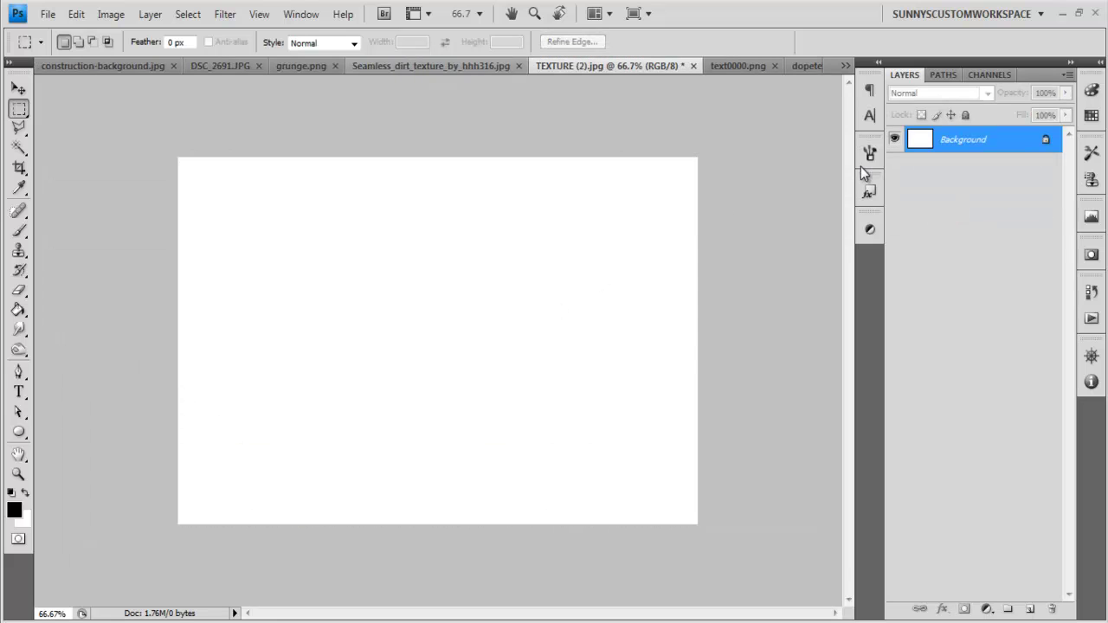
{"action": "left_click", "coordinate": [812, 68]}
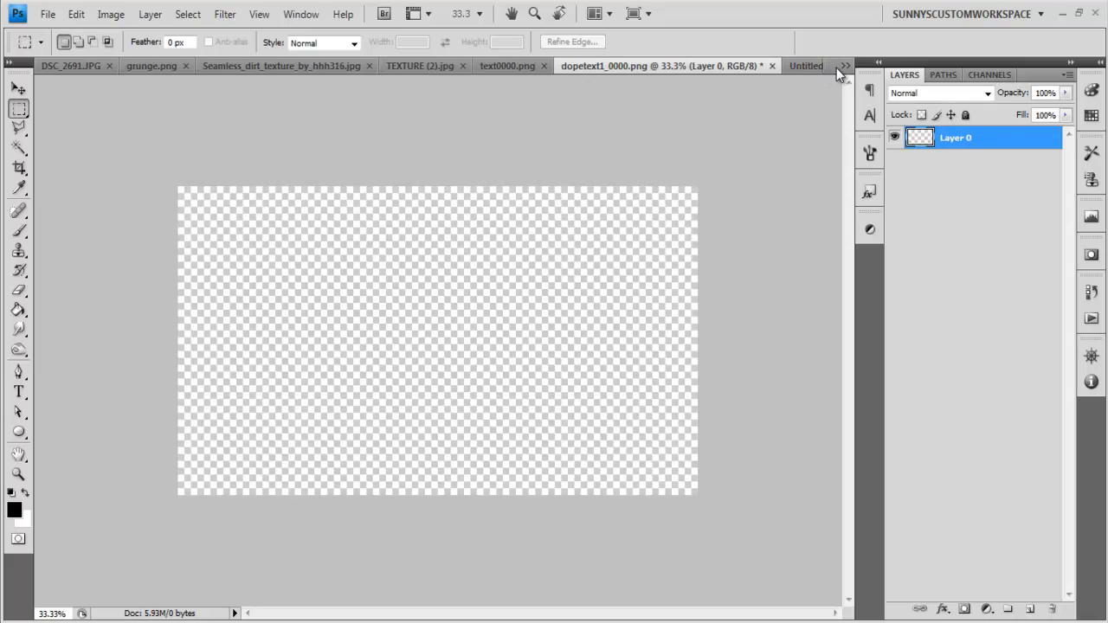
{"action": "left_click", "coordinate": [846, 67]}
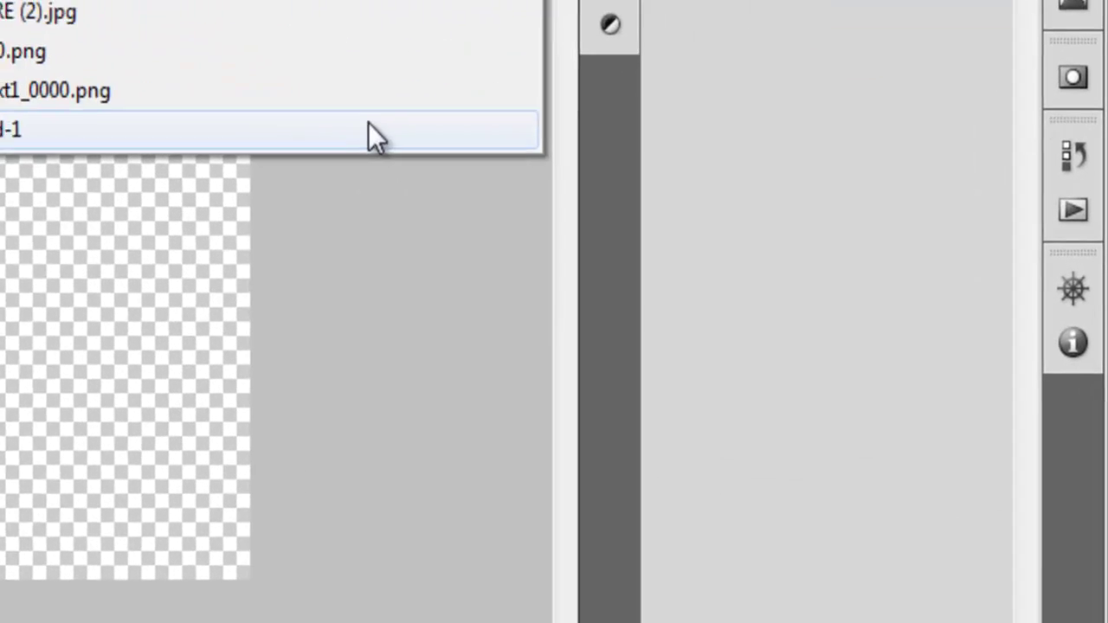
{"action": "left_click", "coordinate": [761, 278]}
{"action": "key", "text": "v"}
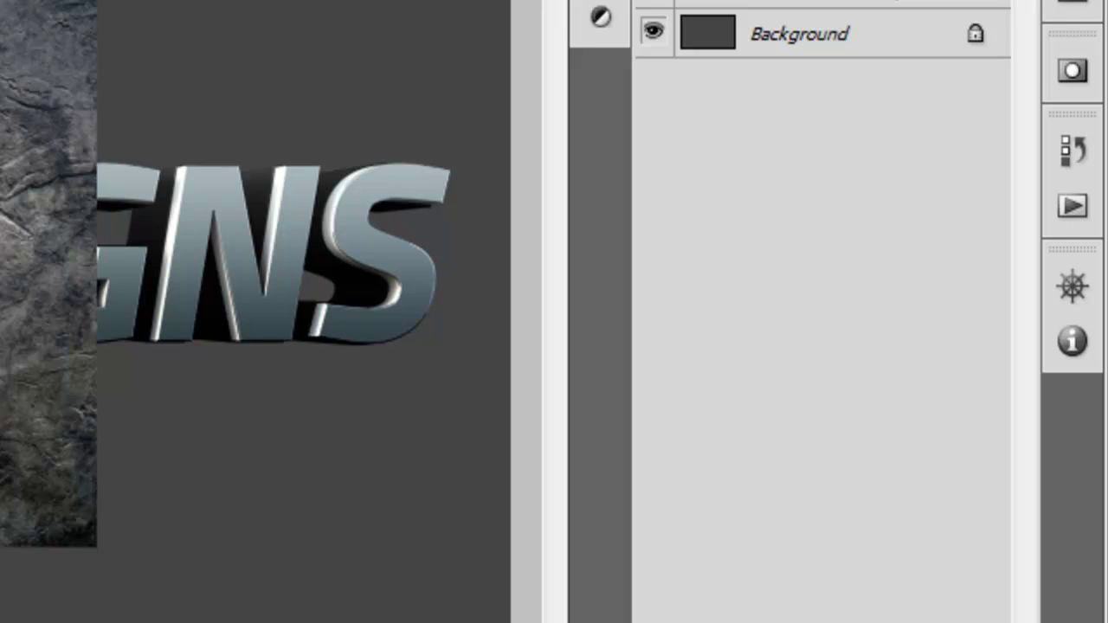
Free-transform Layer 3, dragging its left and right edges out across the whole banner.
{"action": "key", "text": "ctrl+t"}
{"action": "key", "text": "Return"}
{"action": "key", "text": "ctrl+t"}
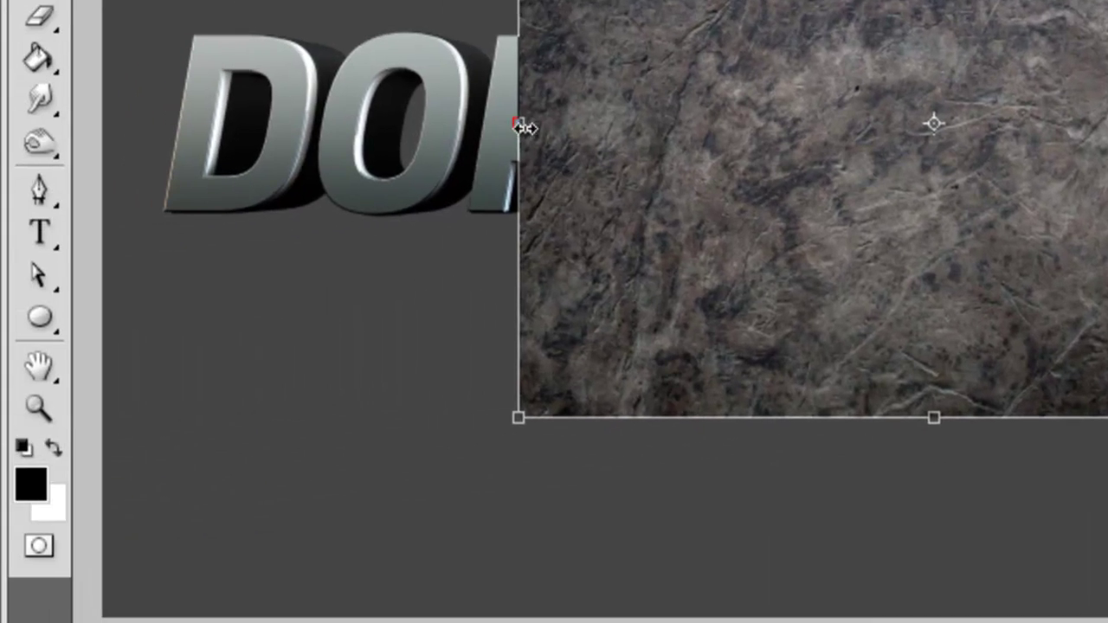
{"action": "left_click_drag", "start_coordinate": [523, 128], "coordinate": [171, 137]}
{"action": "left_click_drag", "start_coordinate": [1107, 123], "coordinate": [1107, 123]}
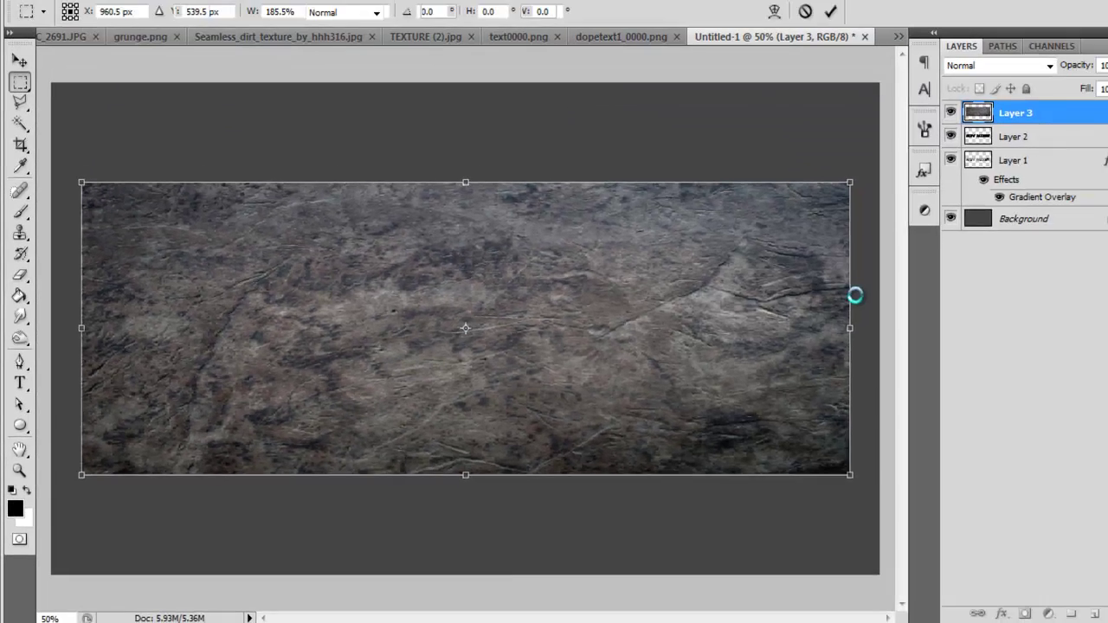
{"action": "key", "text": "Return"}
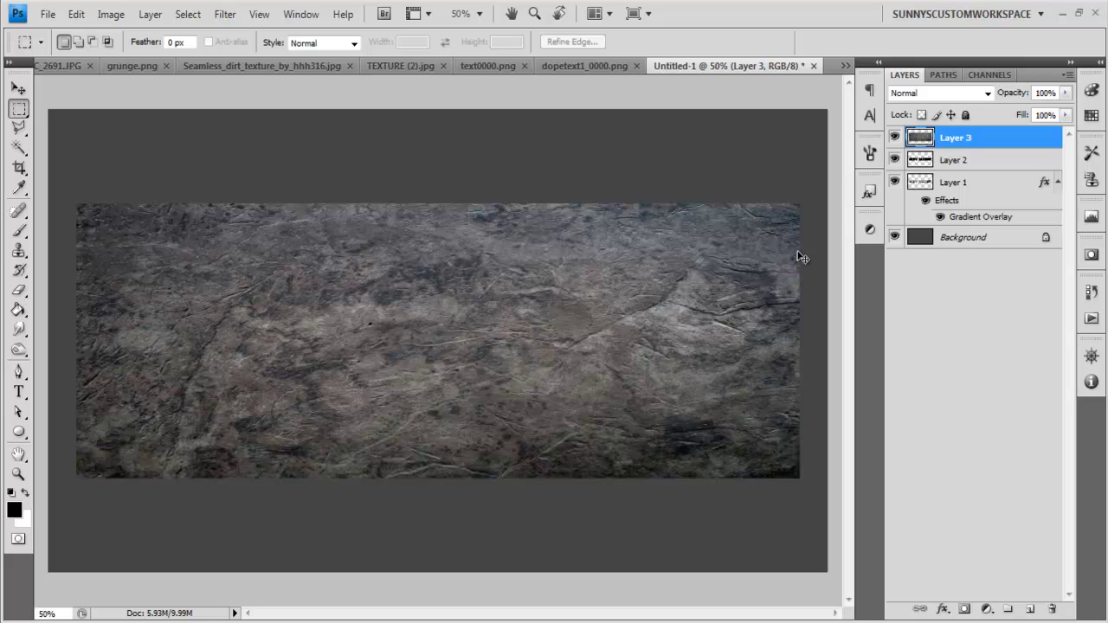
Load Layer 1's text selection, invert it, and delete Layer 3's texture outside the letters.
{"action": "left_click", "coordinate": [919, 186], "text": "ctrl"}
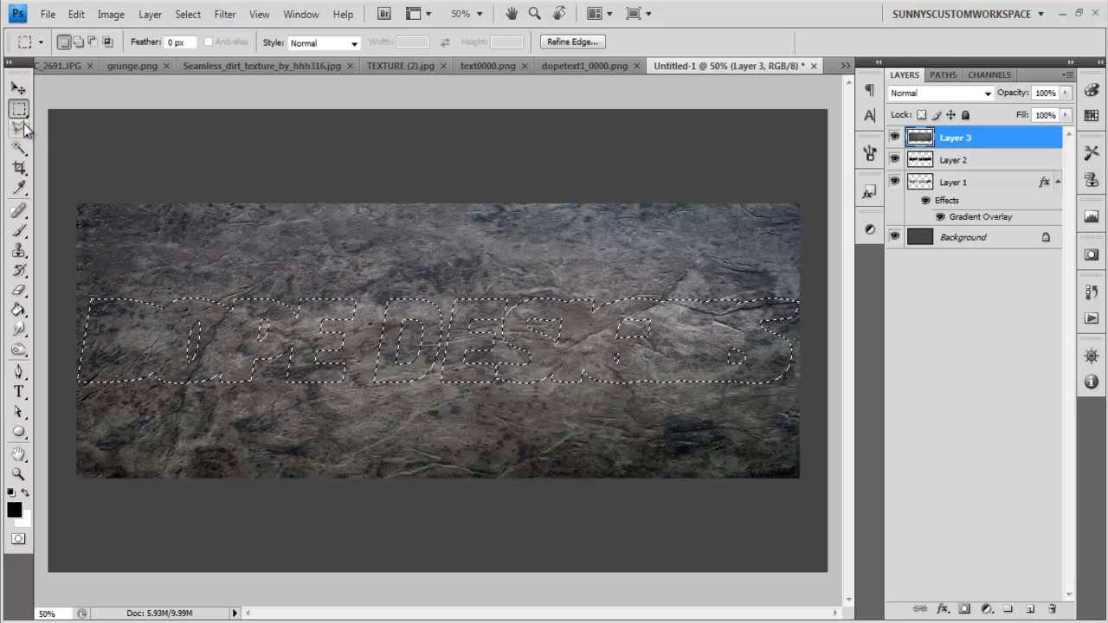
{"action": "right_click", "coordinate": [164, 232]}
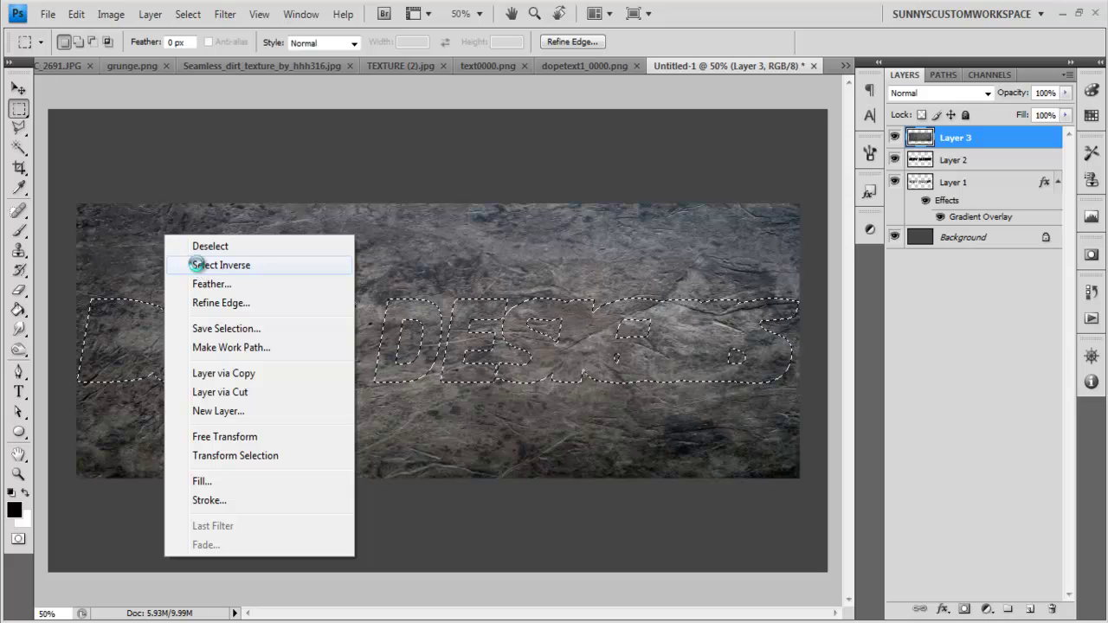
{"action": "left_click", "coordinate": [198, 268]}
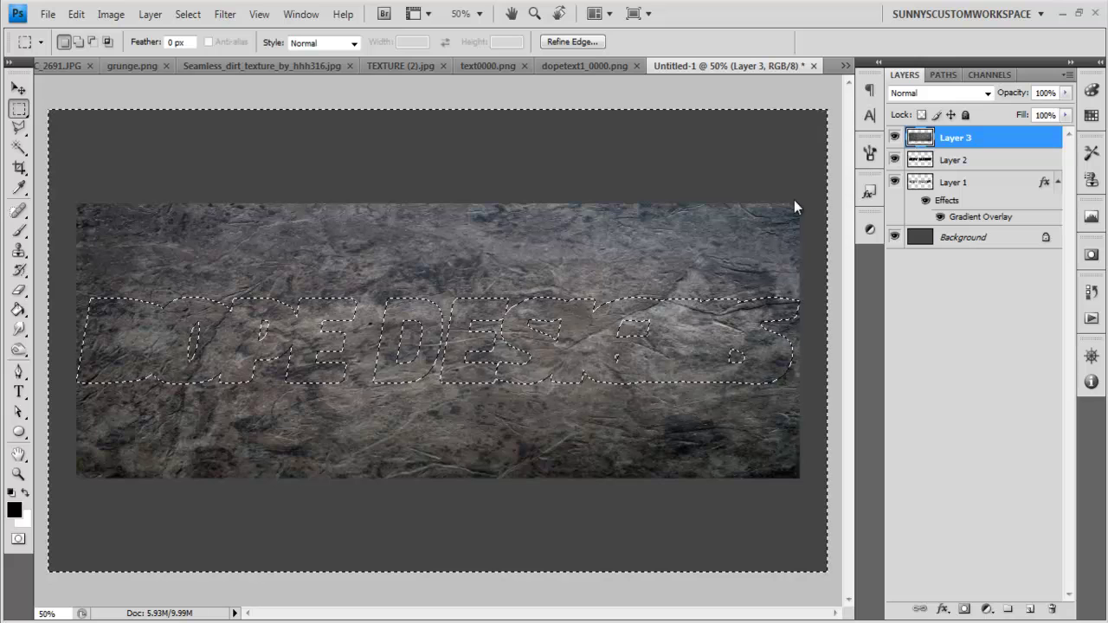
{"action": "key", "text": "Delete"}
{"action": "key", "text": "ctrl+d"}
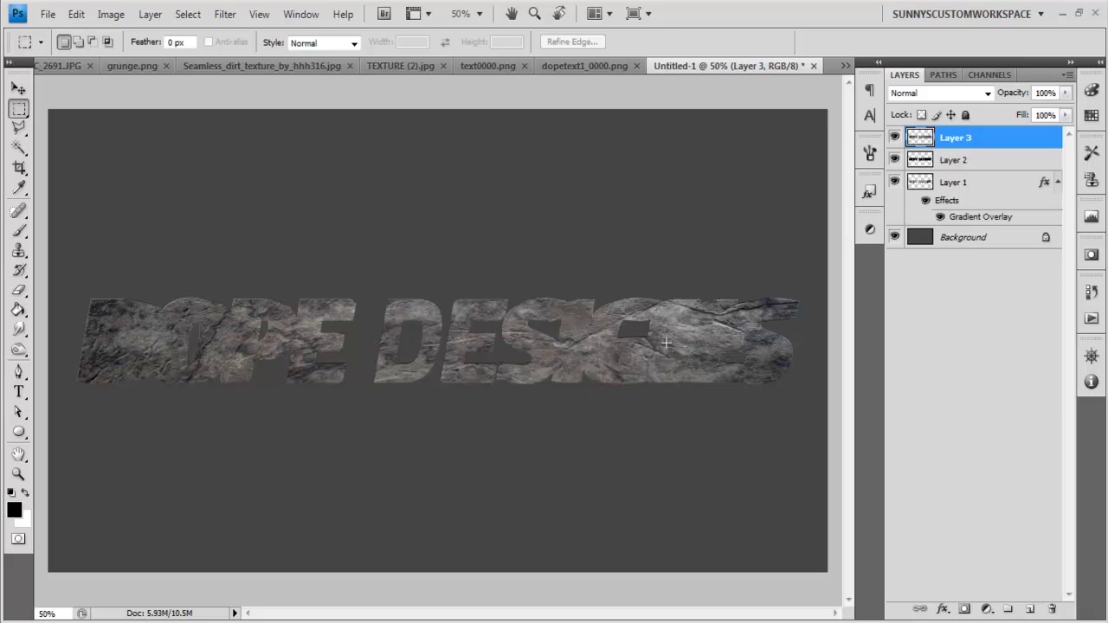
Switch Layer 3 to Overlay, compare it with Soft Light, and settle on Soft Light.
{"action": "left_click", "coordinate": [931, 92]}
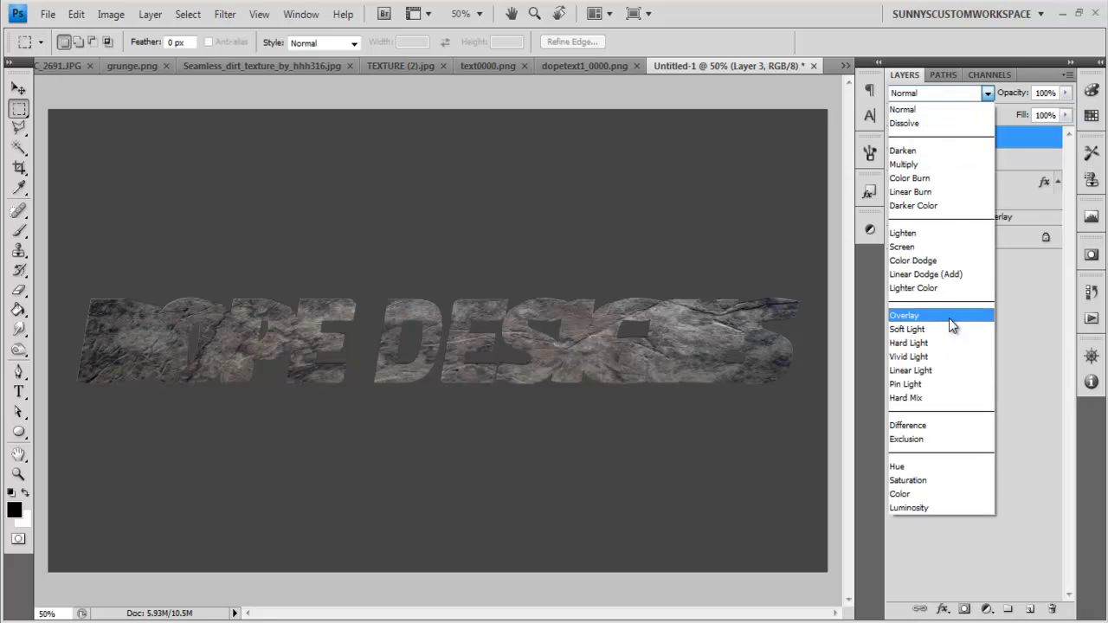
{"action": "left_click", "coordinate": [949, 317]}
{"action": "key", "text": "Down"}
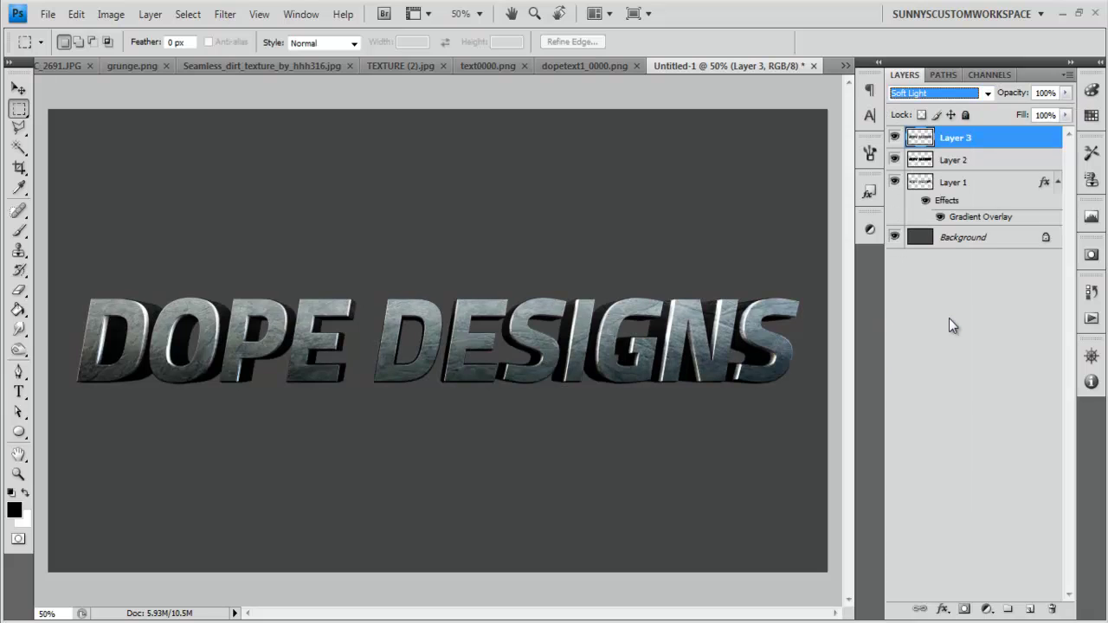
{"action": "key", "text": "Up"}
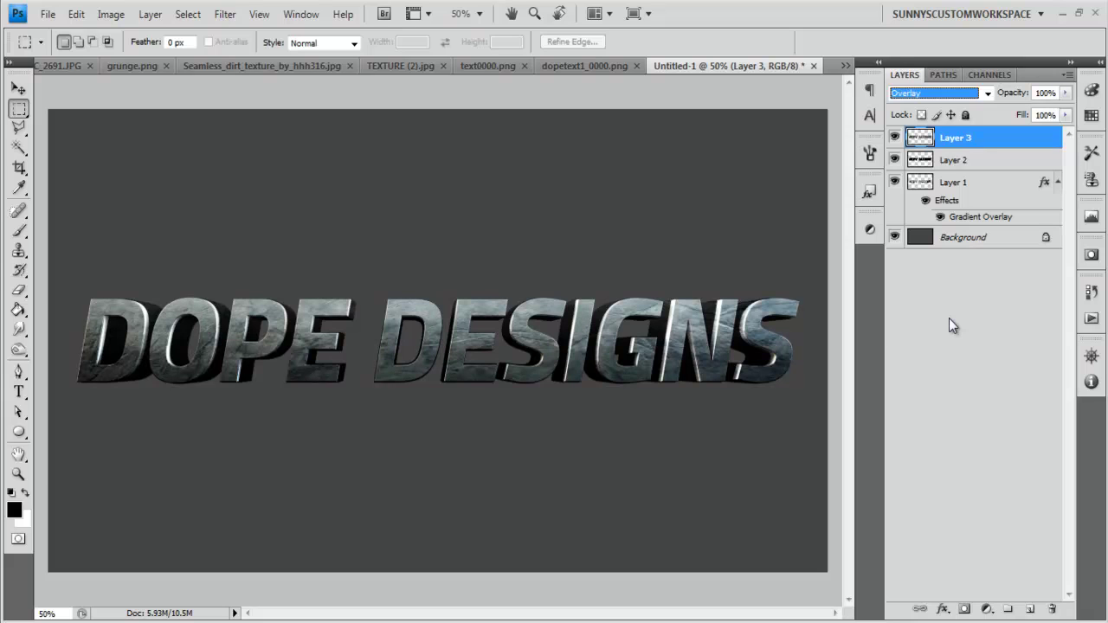
{"action": "key", "text": "Down"}
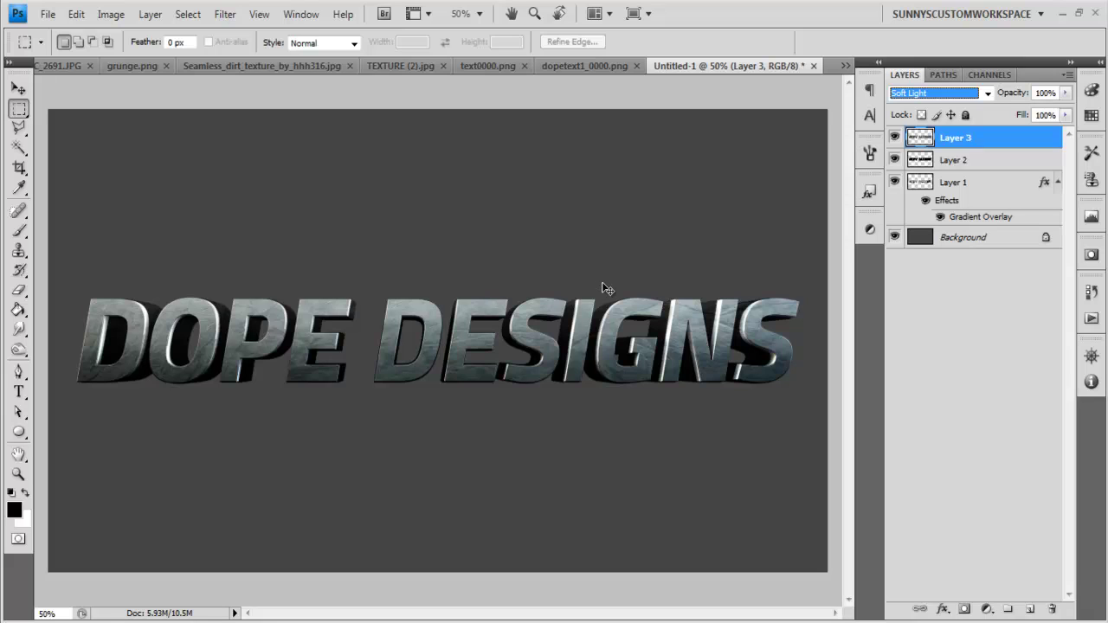
Drop Layer 3's stone texture to -100 saturation with Hue/Saturation, leaving grey grunge.
{"action": "key", "text": "ctrl+u"}
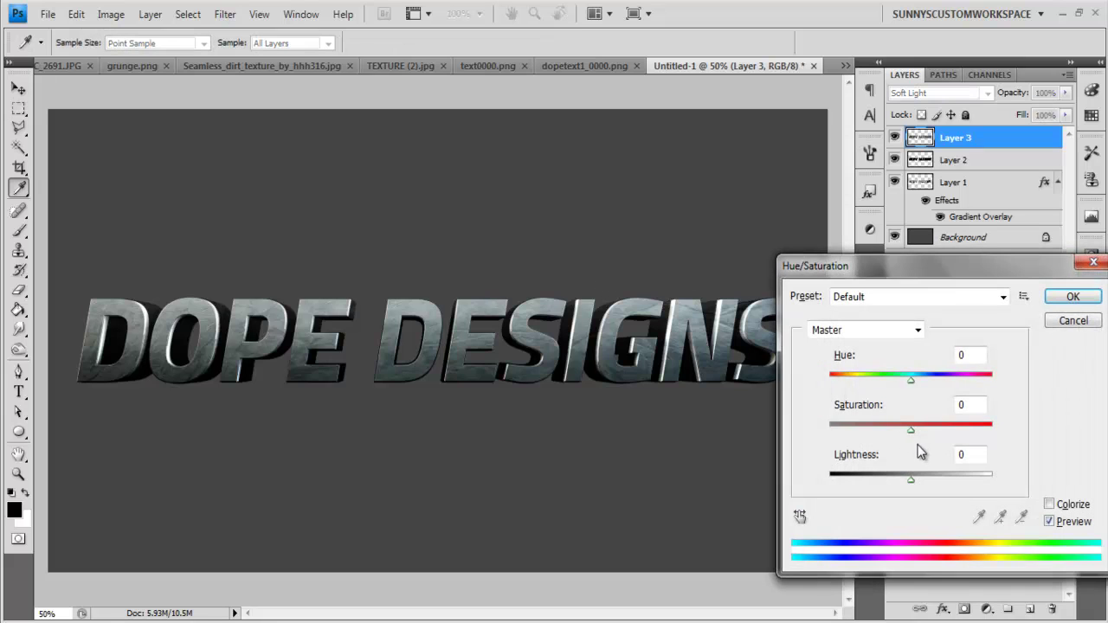
{"action": "left_click_drag", "start_coordinate": [909, 432], "coordinate": [784, 440]}
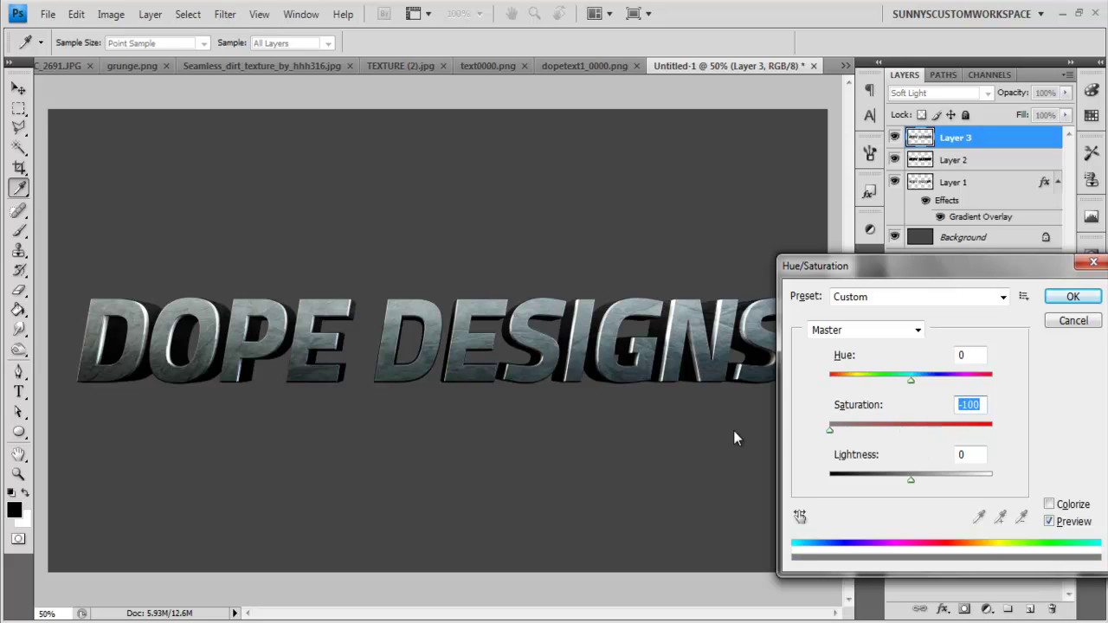
{"action": "key", "text": "Return"}
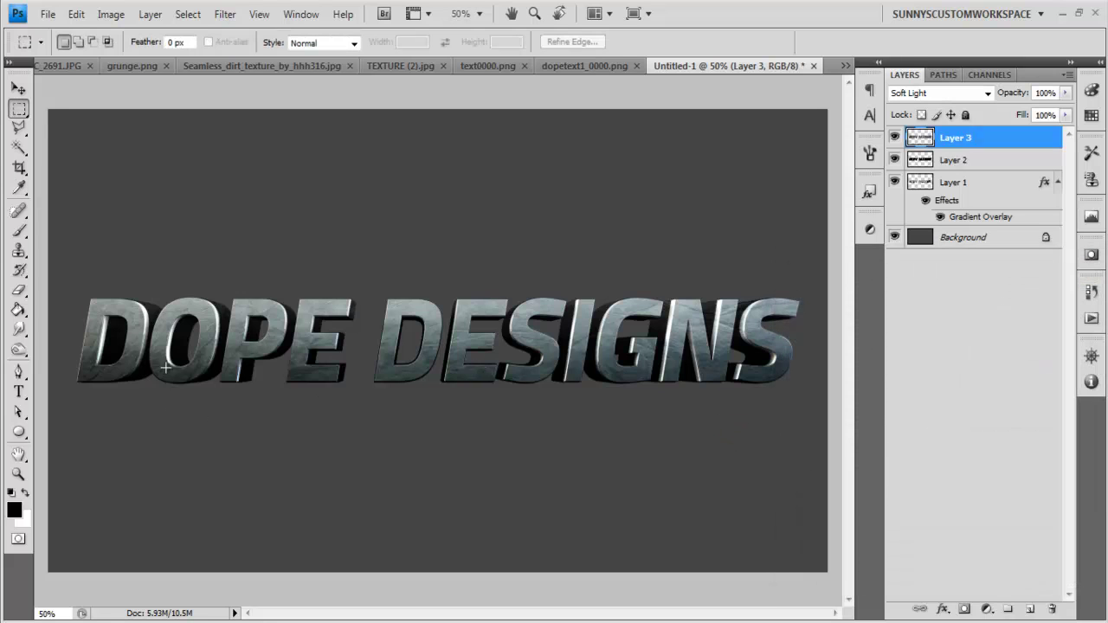